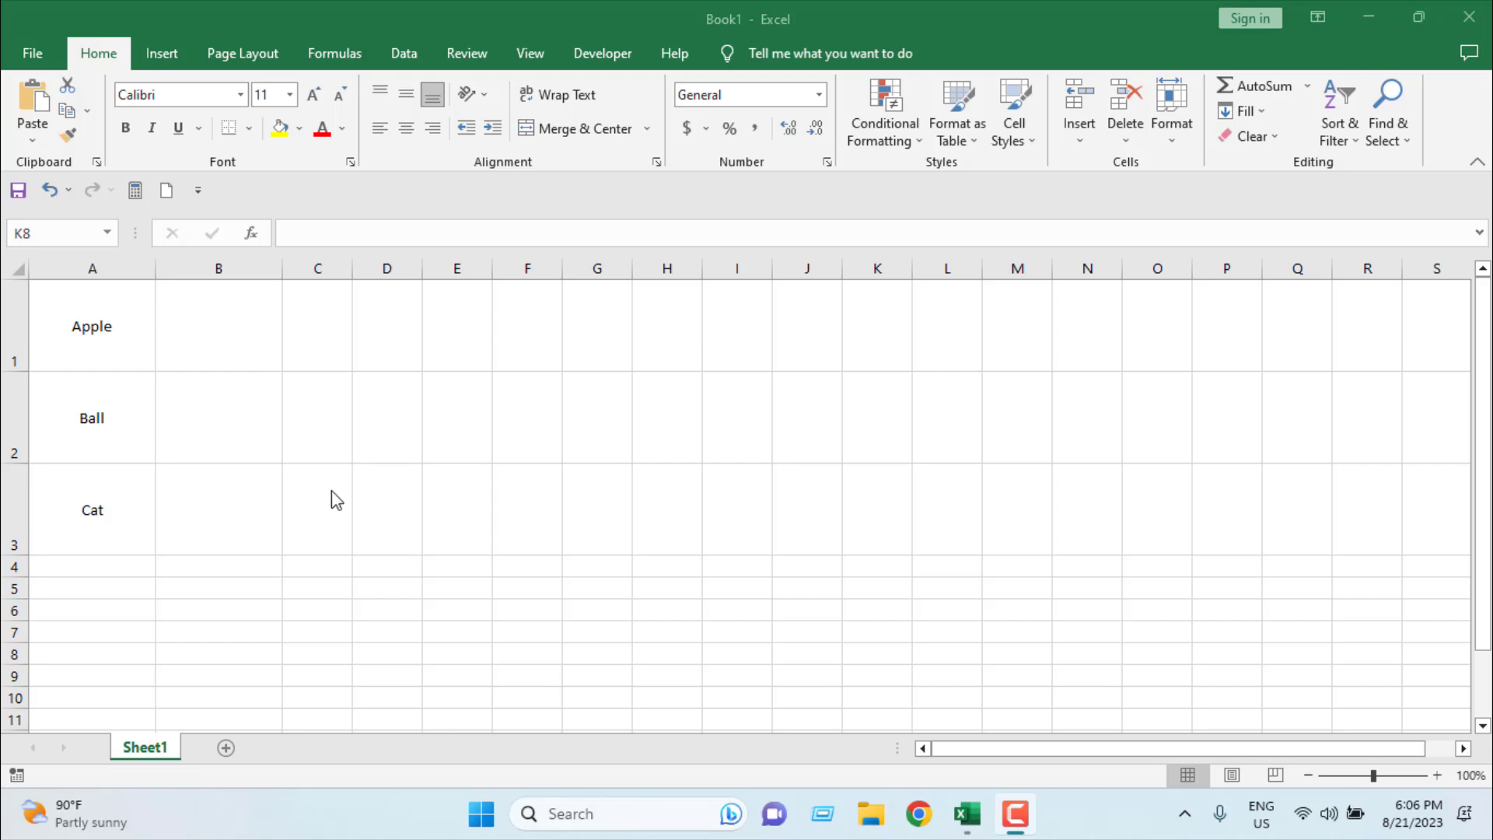
From Insert > Pictures > This Device, choose apple.png, cat.png and the soccer-ball screenshot on the Desktop.
{"action": "left_click", "coordinate": [160, 55]}
{"action": "left_click", "coordinate": [258, 136]}
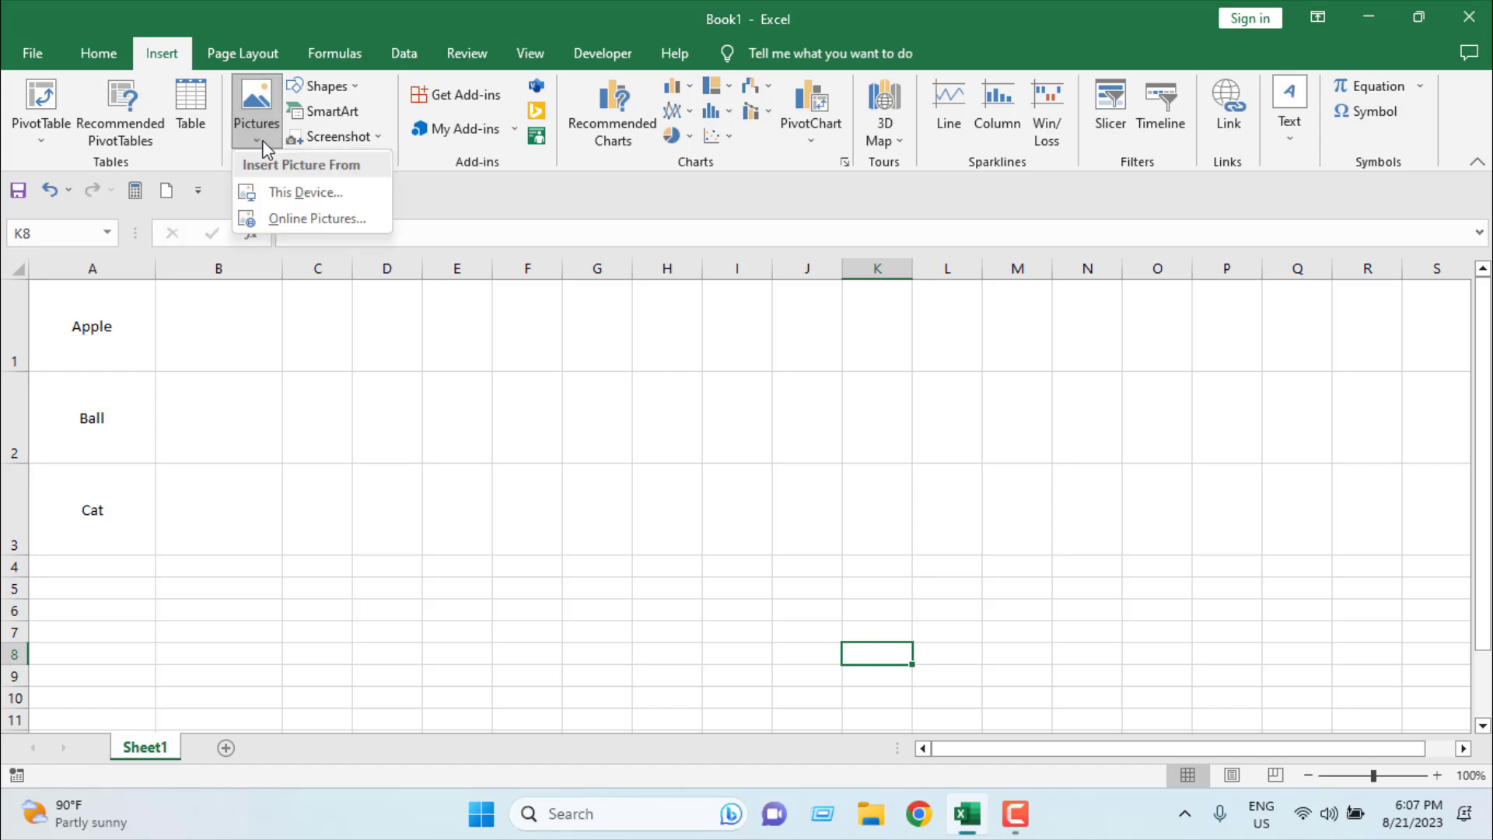
{"action": "left_click", "coordinate": [289, 192]}
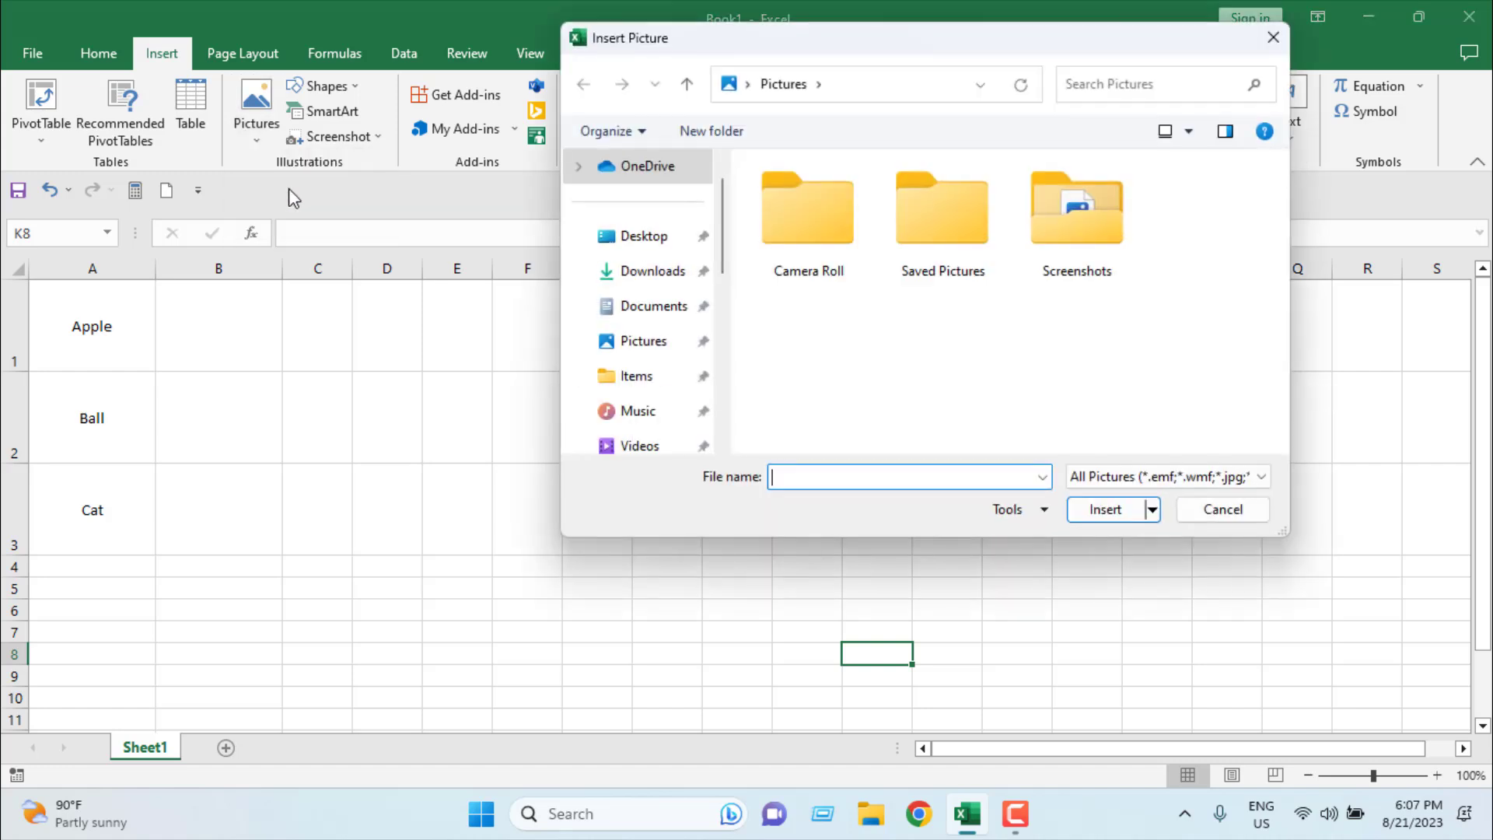
{"action": "left_click", "coordinate": [653, 238]}
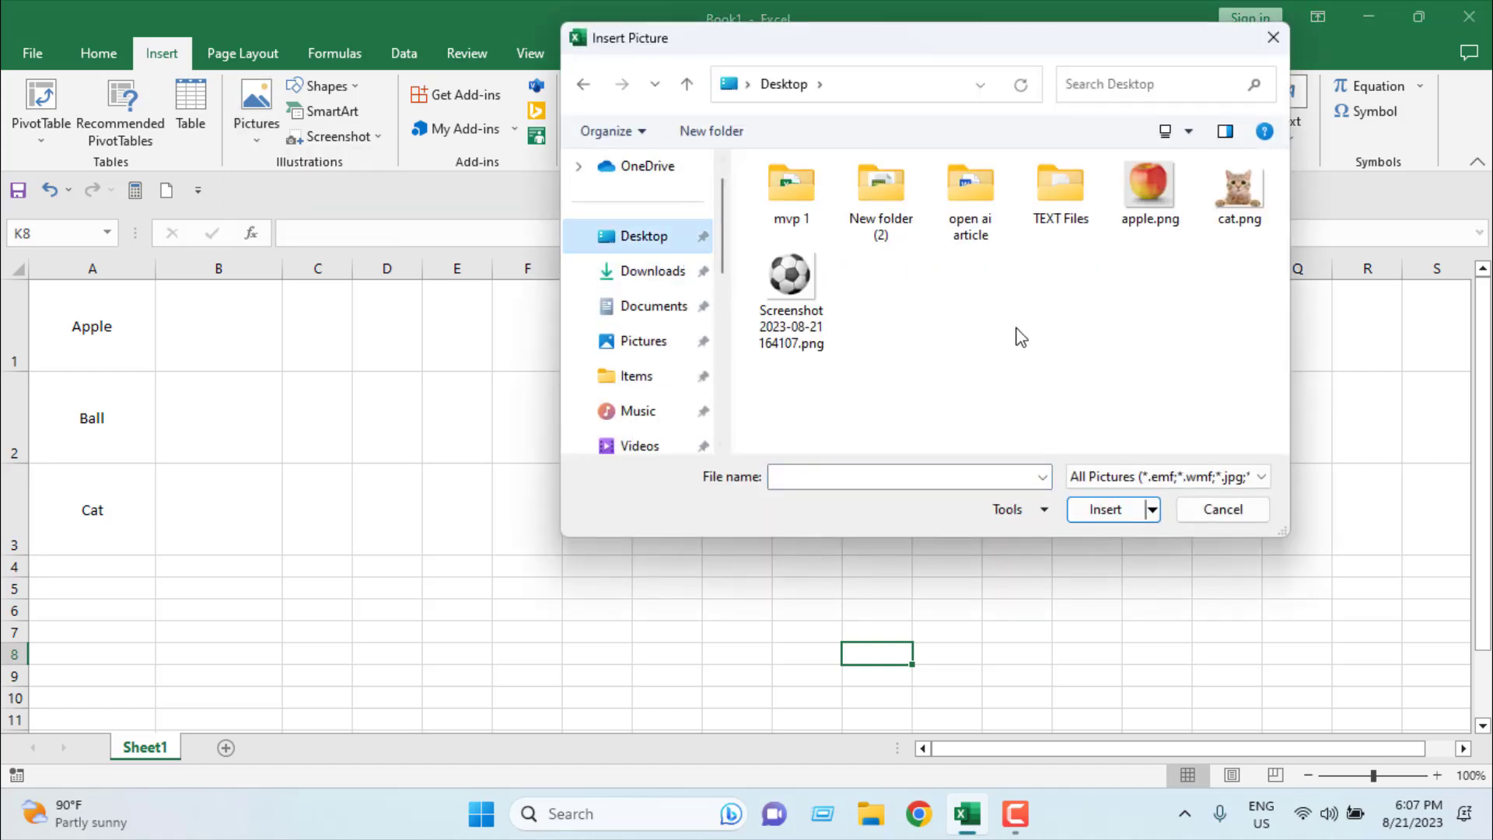
{"action": "left_click", "coordinate": [1182, 194]}
{"action": "left_click", "coordinate": [1239, 190], "text": "ctrl"}
{"action": "left_click", "coordinate": [781, 303], "text": "ctrl"}
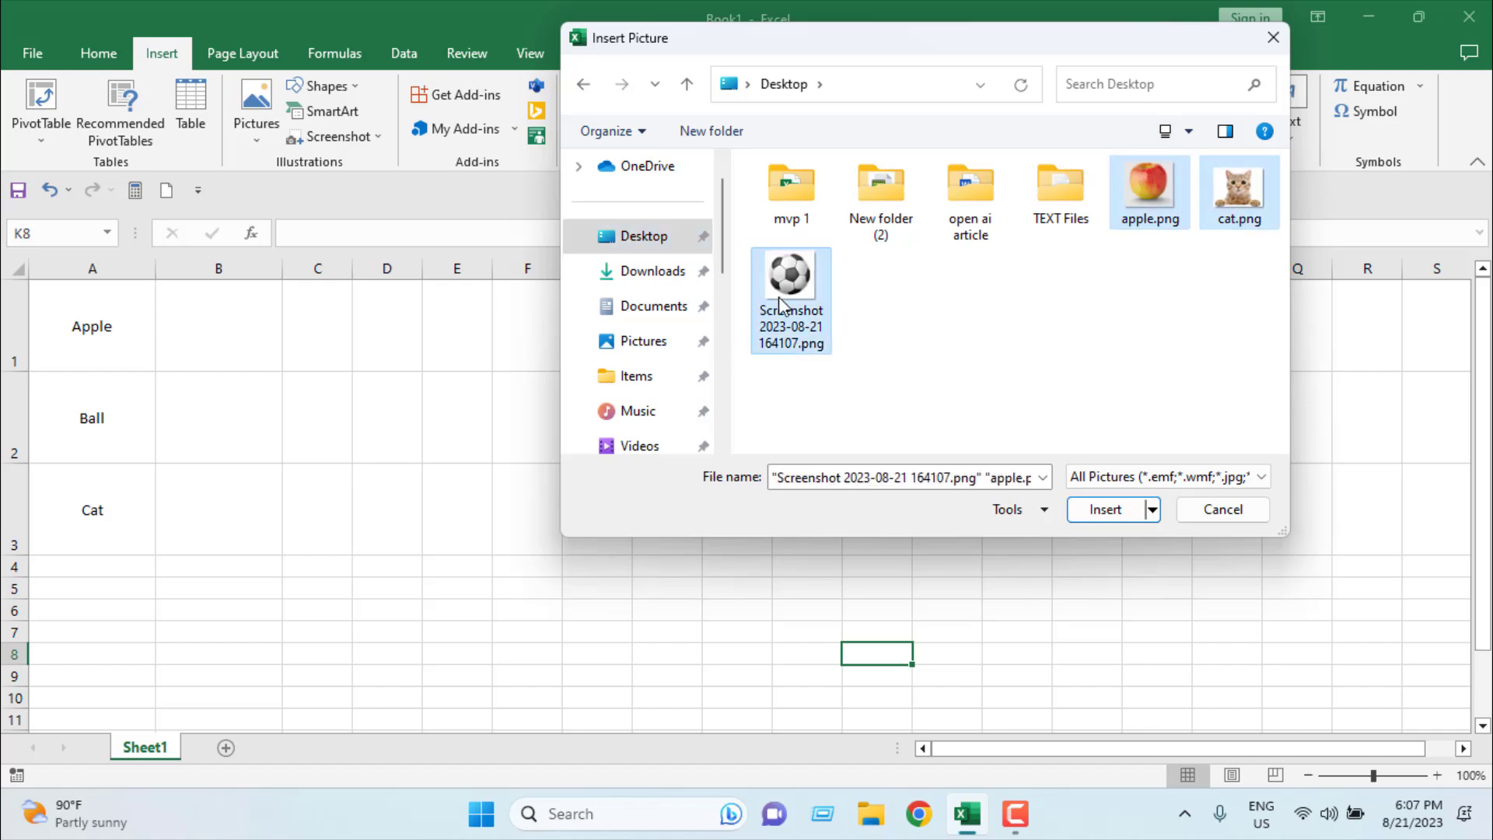
Insert the three chosen pictures onto the sheet.
{"action": "left_click", "coordinate": [1105, 510]}
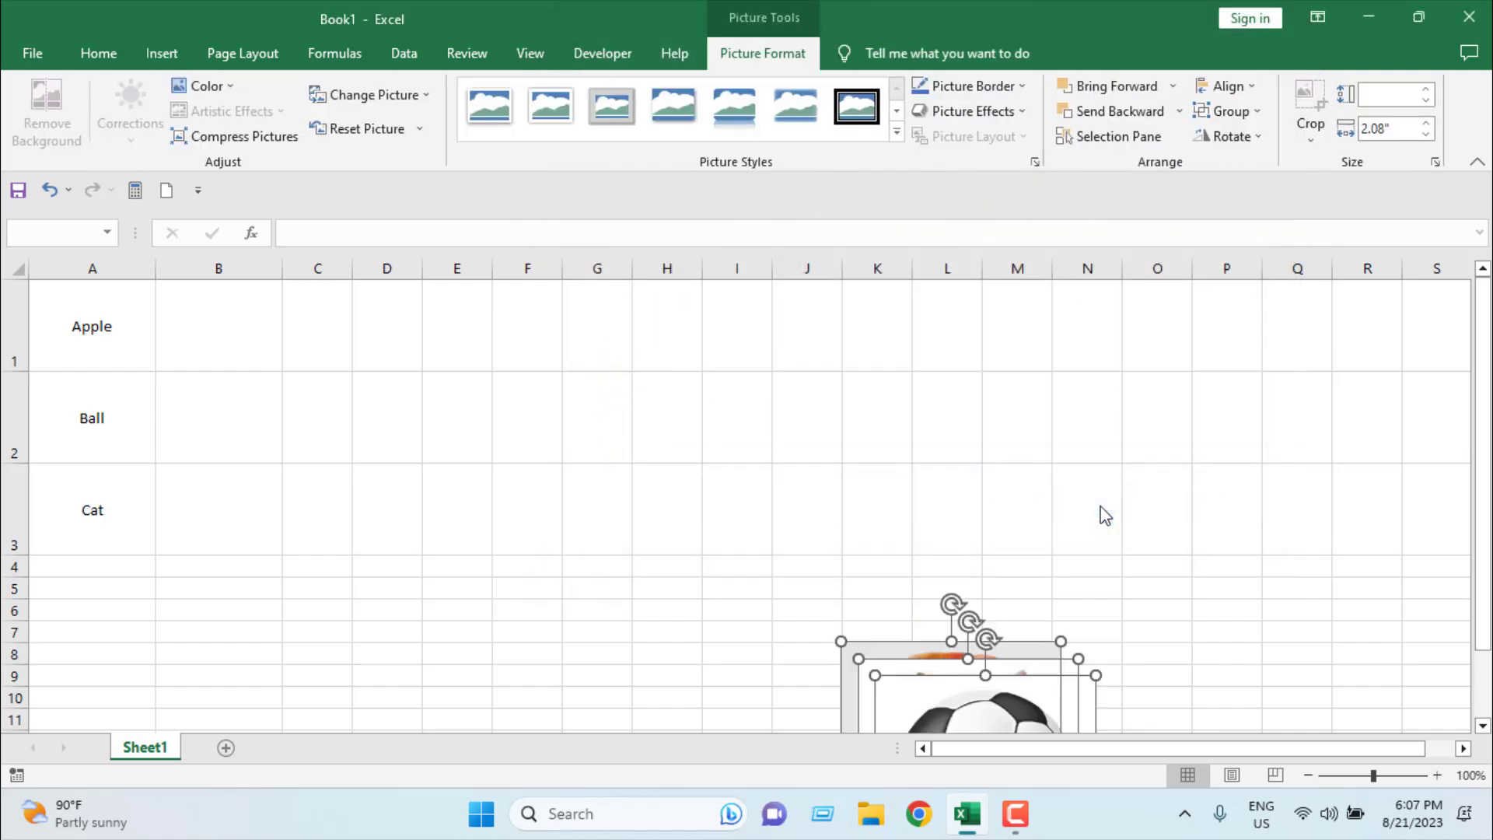
{"action": "scroll", "coordinate": [1086, 553], "scroll_direction": "down", "scroll_amount": 3}
{"action": "scroll", "coordinate": [1086, 553], "scroll_direction": "up", "scroll_amount": 1}
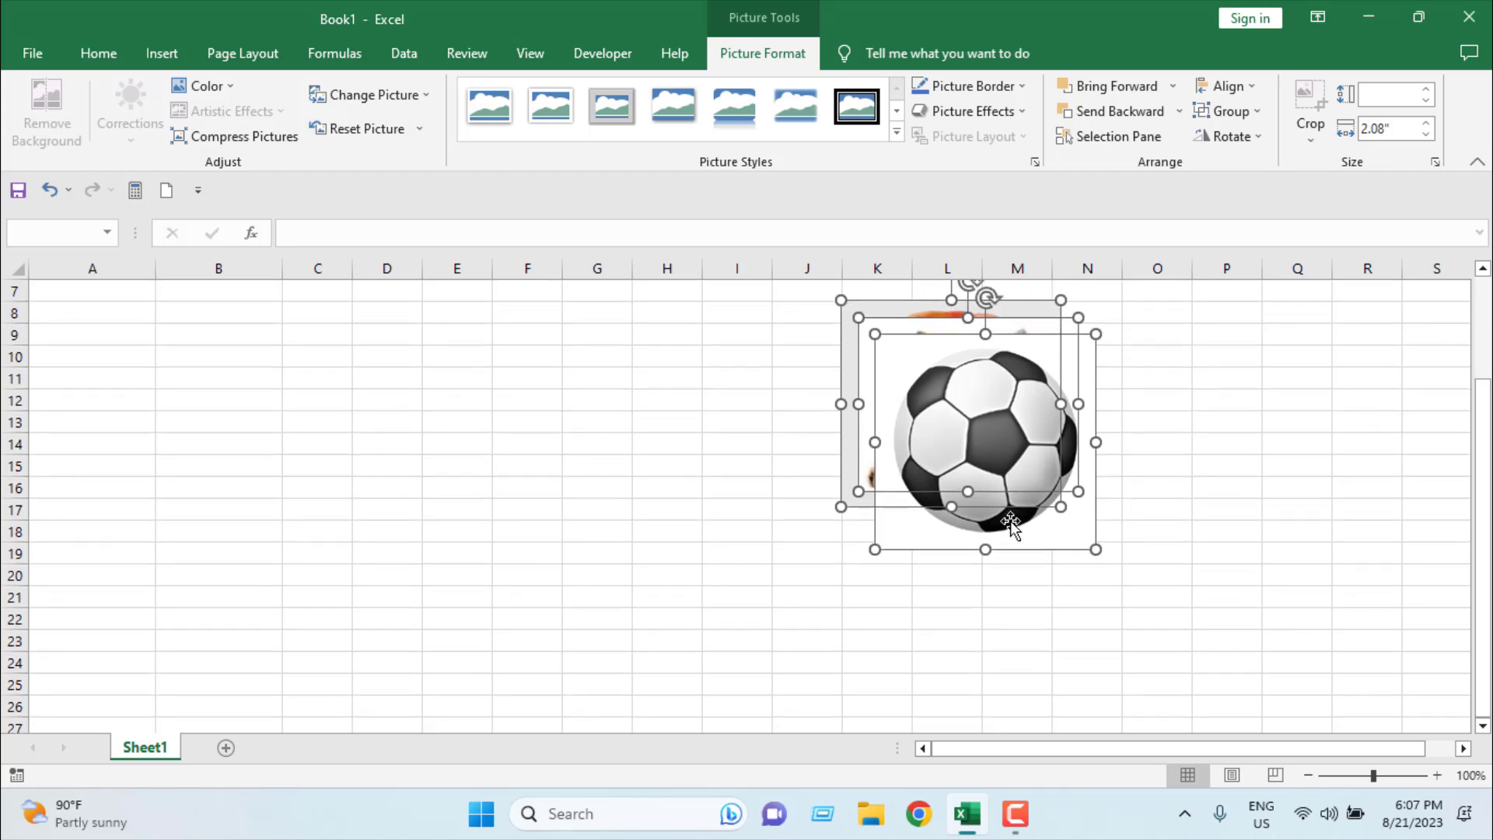
{"action": "scroll", "coordinate": [1011, 520], "scroll_direction": "up", "scroll_amount": 1}
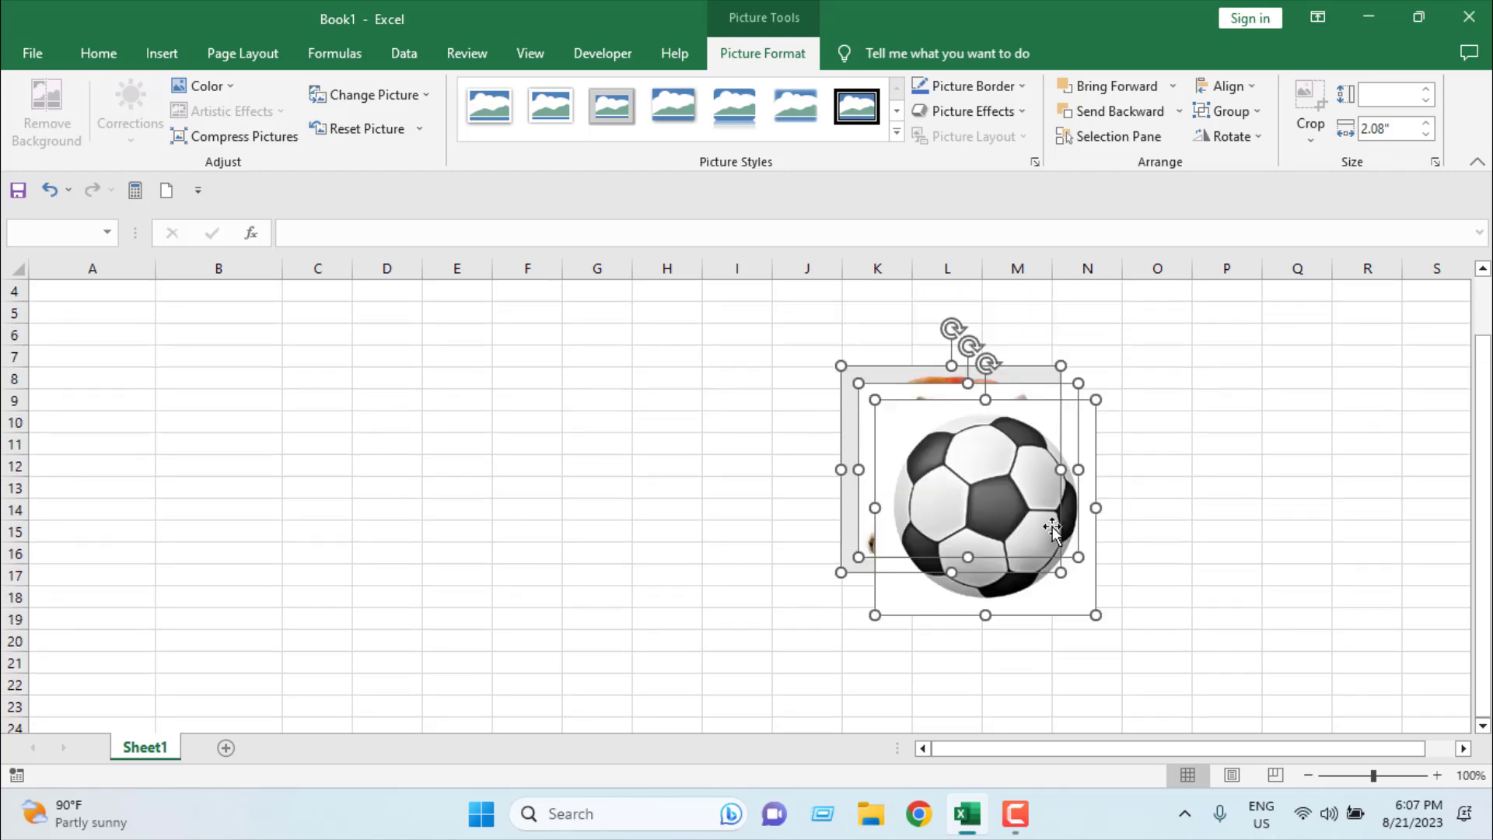
Resize the pictures to 1 inch height and 1 inch width.
{"action": "left_click", "coordinate": [1395, 94]}
{"action": "type", "text": "1"}
{"action": "left_click", "coordinate": [1397, 129]}
{"action": "type", "text": "1"}
{"action": "key", "text": "Return"}
{"action": "key", "text": "Escape"}
Drag the stacked pictures up beside rows 1–2 around columns F–G.
{"action": "scroll", "coordinate": [1167, 552], "scroll_direction": "up", "scroll_amount": 1}
{"action": "scroll", "coordinate": [1167, 553], "scroll_direction": "down", "scroll_amount": 2}
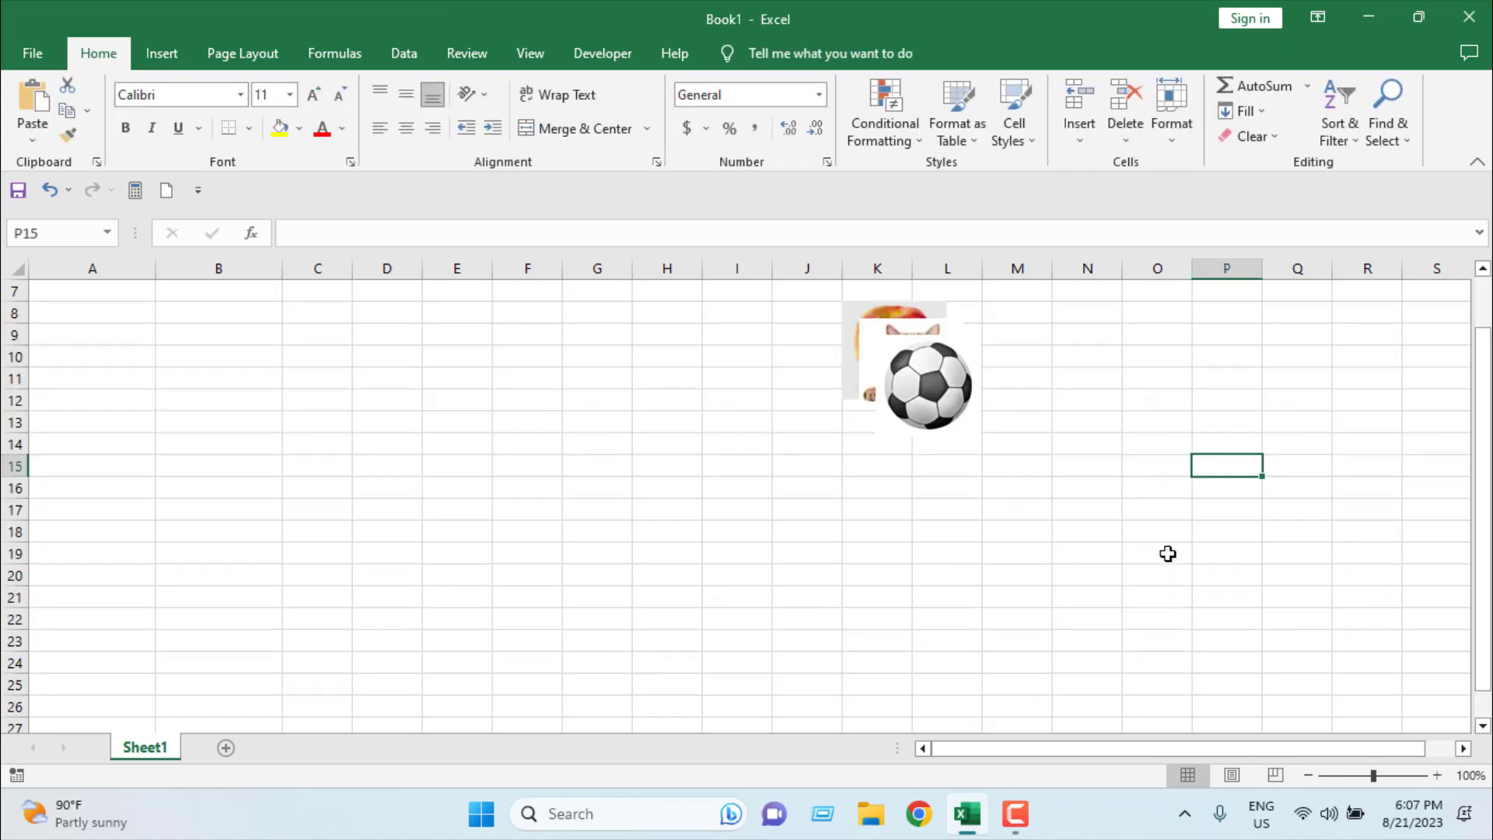
{"action": "left_click_drag", "start_coordinate": [945, 438], "coordinate": [599, 455]}
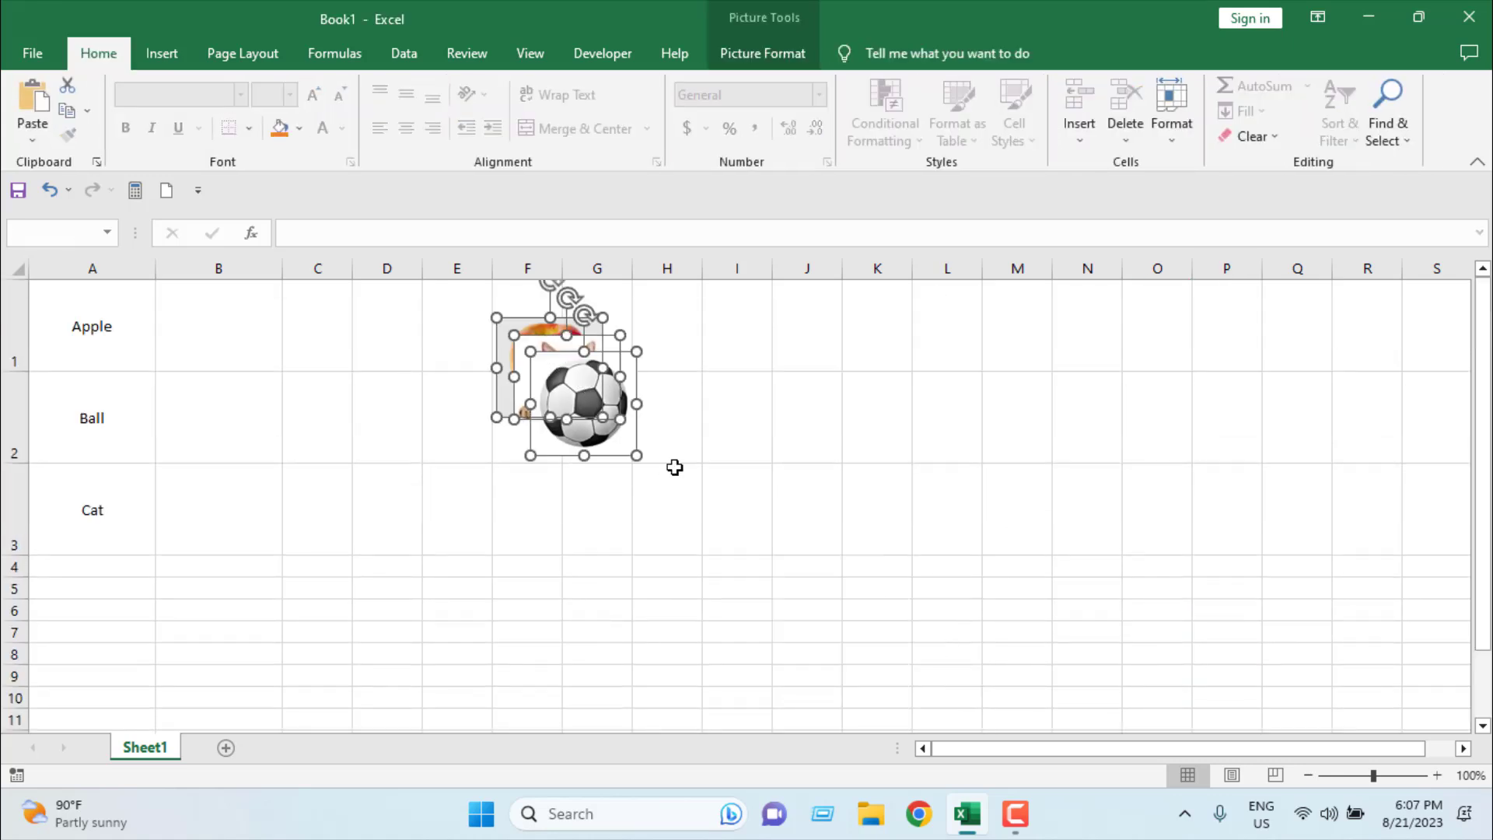
Move the soccer-ball picture into B2 beside Ball, shrinking and centring it in the cell.
{"action": "left_click", "coordinate": [741, 508]}
{"action": "left_click", "coordinate": [587, 409]}
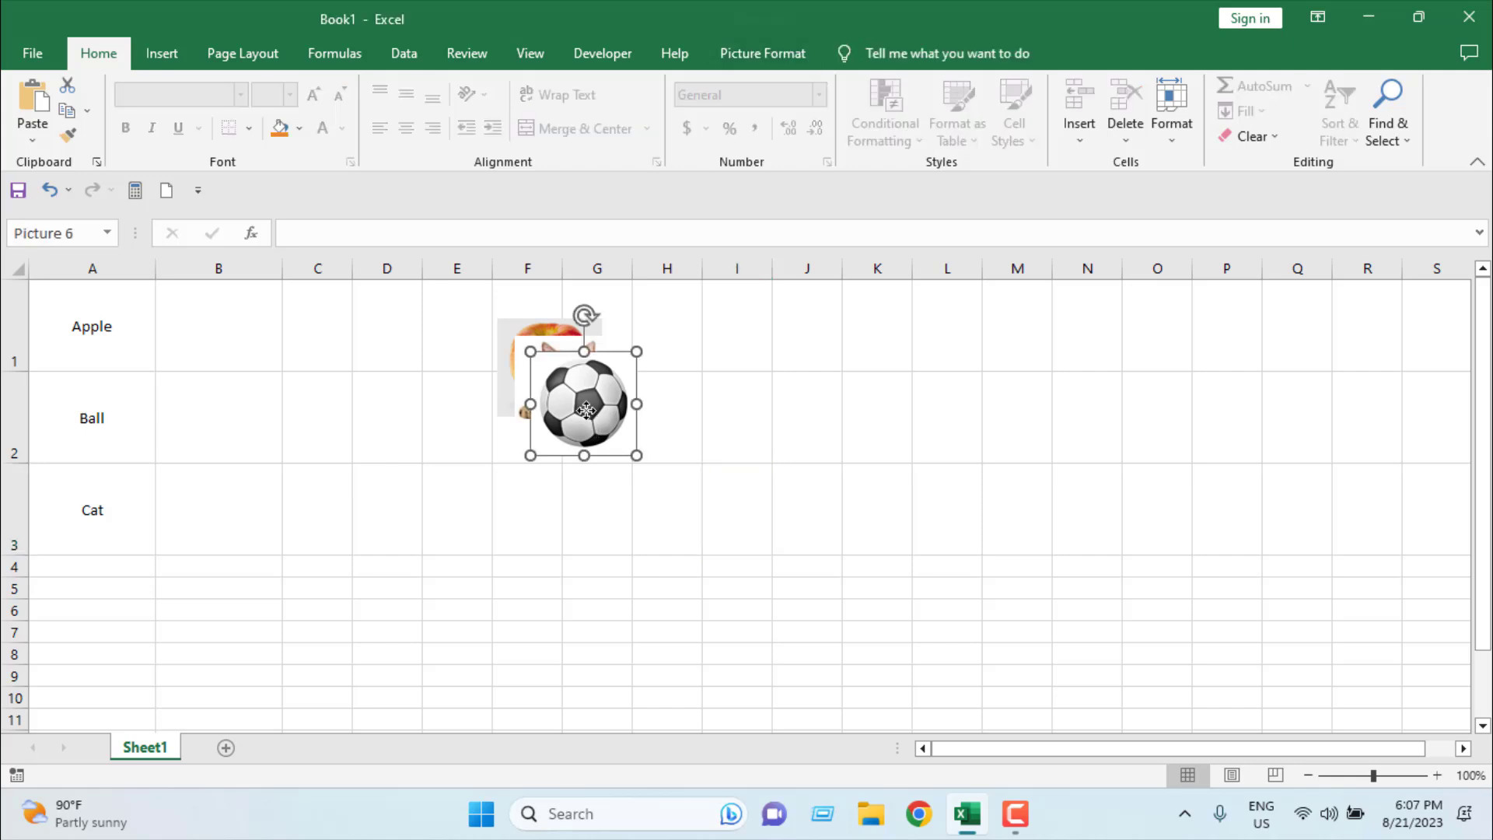
{"action": "left_click_drag", "start_coordinate": [587, 410], "coordinate": [230, 433]}
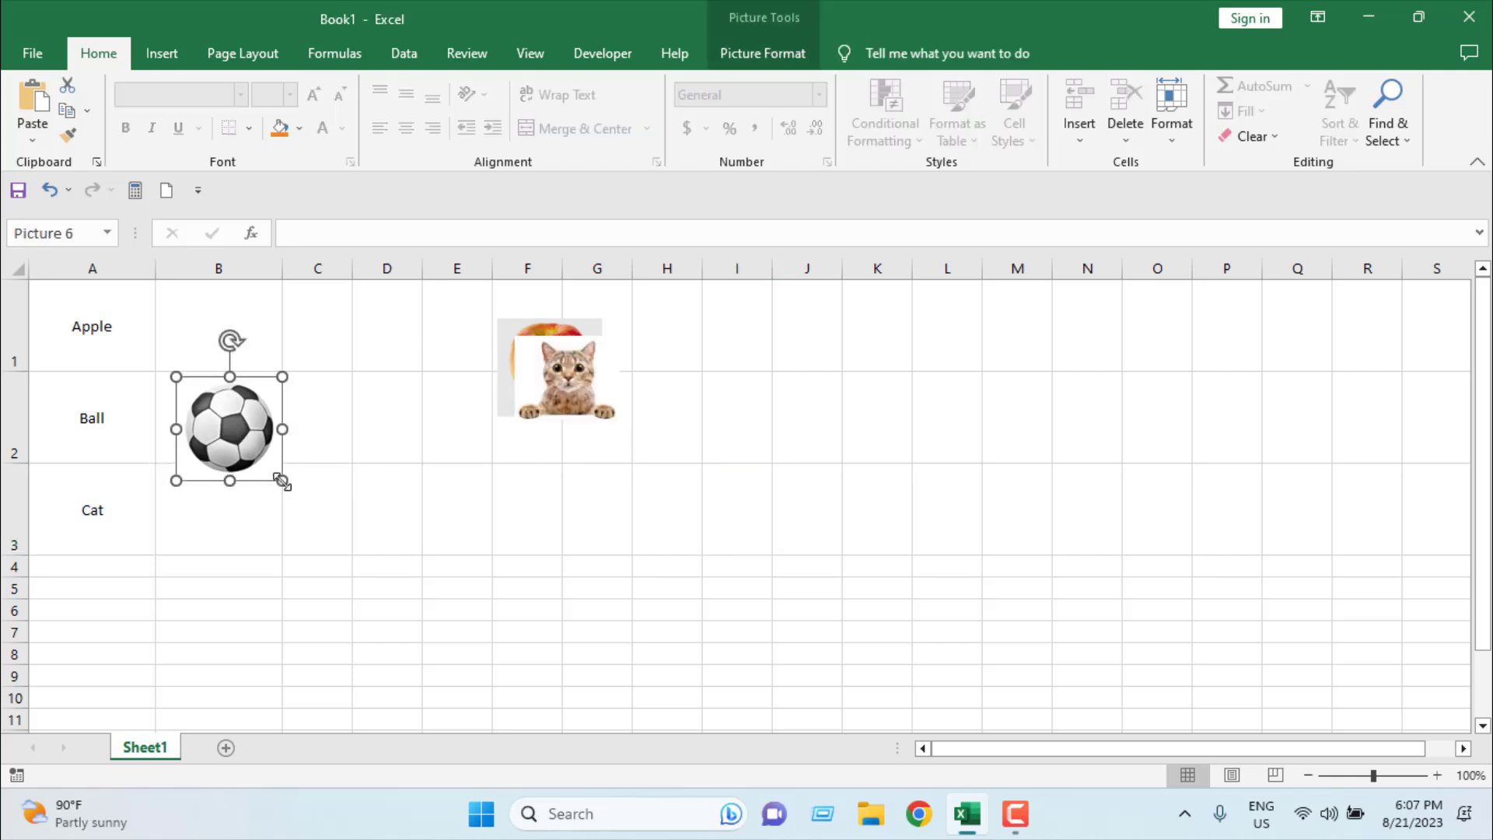
{"action": "left_click_drag", "start_coordinate": [282, 475], "coordinate": [219, 422]}
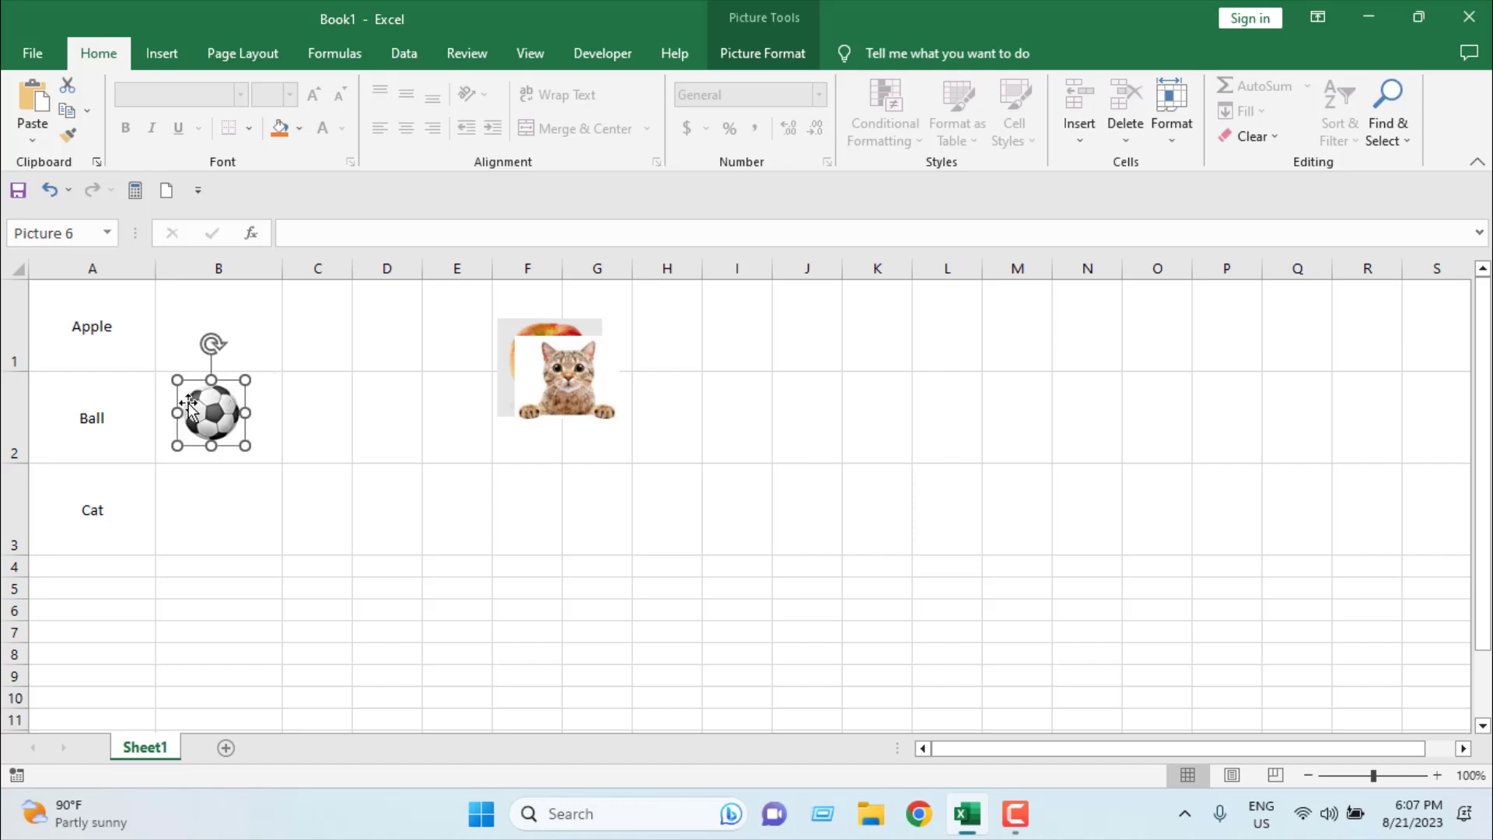
{"action": "left_click_drag", "start_coordinate": [199, 404], "coordinate": [207, 412]}
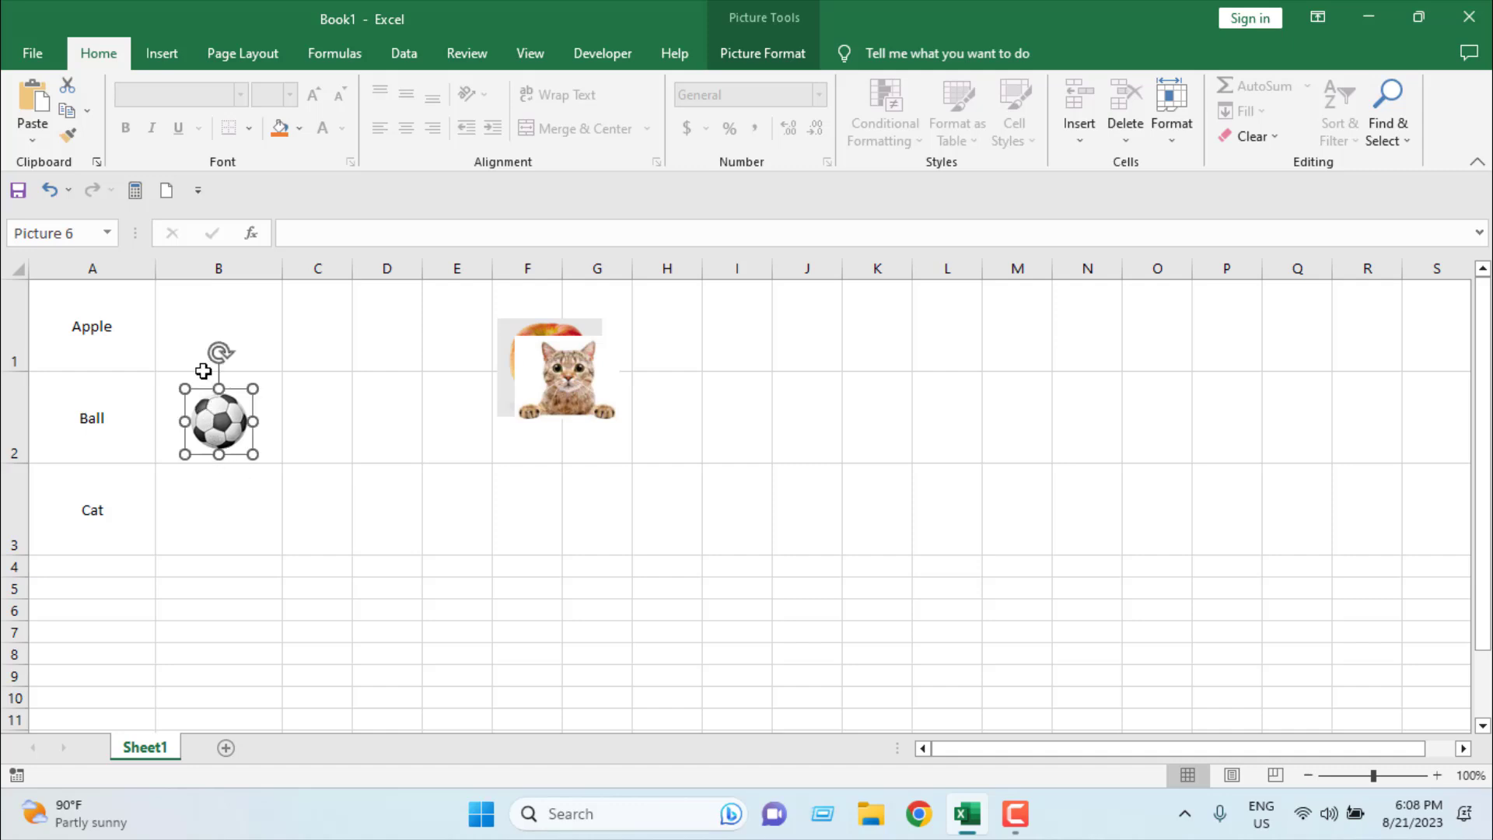
{"action": "left_click", "coordinate": [373, 474]}
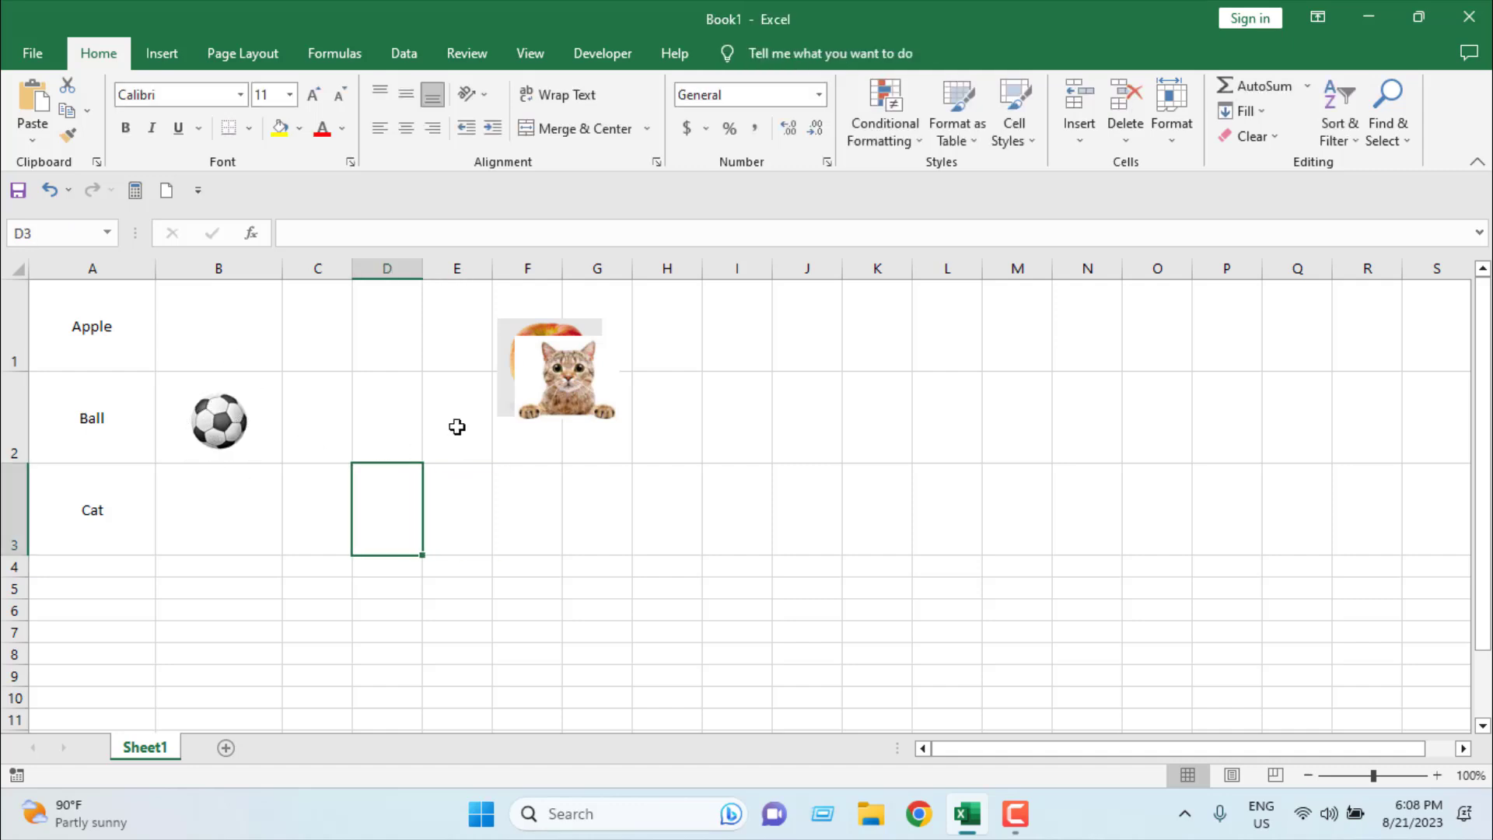
Place the cat in B3 and the apple in B1, making rows 3 and 1 taller.
{"action": "left_click_drag", "start_coordinate": [463, 419], "coordinate": [118, 547]}
{"action": "left_click_drag", "start_coordinate": [16, 555], "coordinate": [19, 568]}
{"action": "left_click", "coordinate": [560, 369]}
{"action": "left_click_drag", "start_coordinate": [560, 369], "coordinate": [234, 340]}
{"action": "left_click_drag", "start_coordinate": [16, 372], "coordinate": [14, 397]}
{"action": "left_click", "coordinate": [400, 526]}
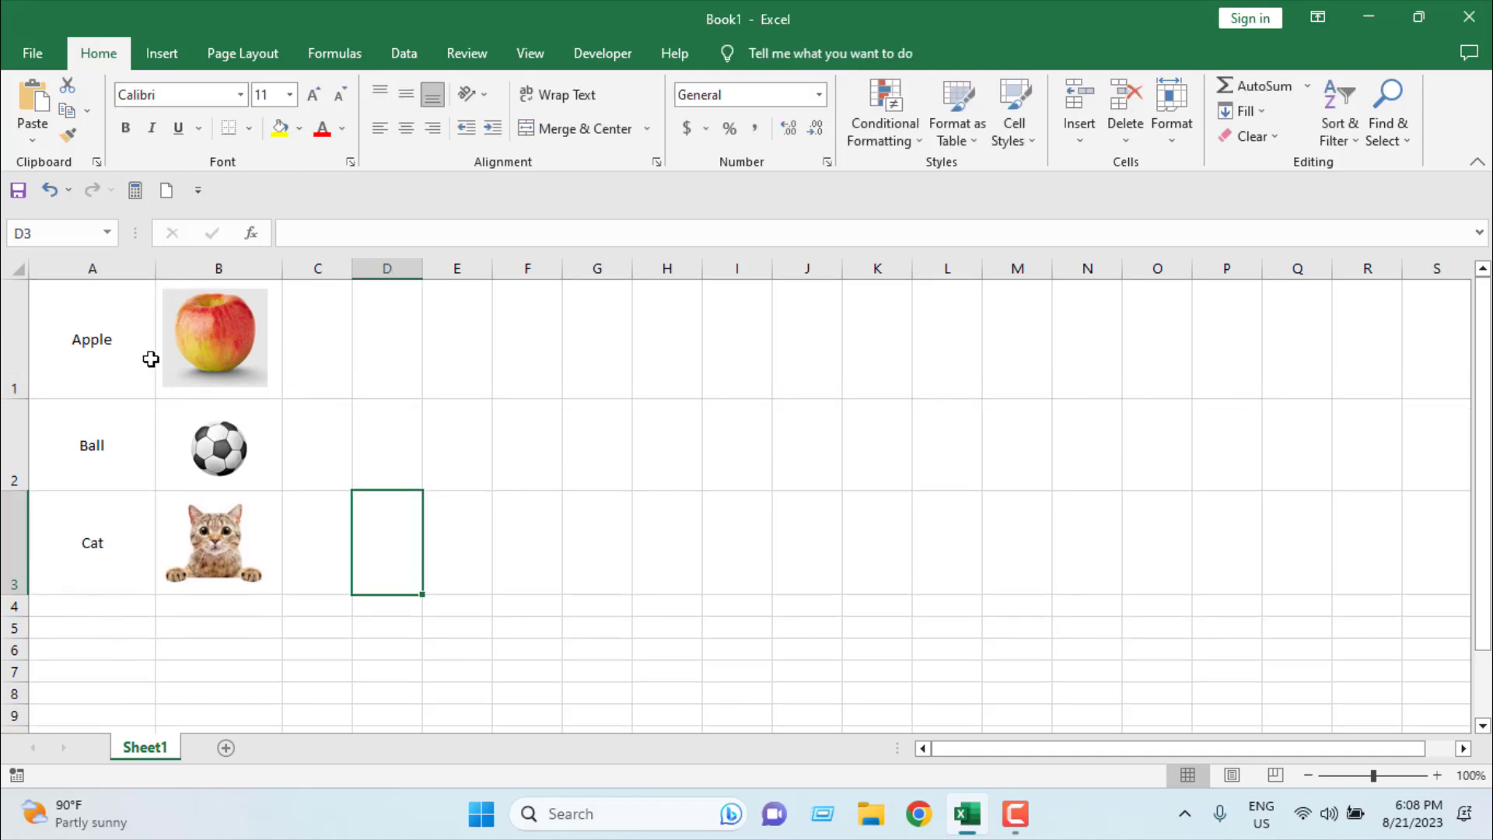
Select the apple, ball and cat pictures in turn to check their placement.
{"action": "left_click", "coordinate": [225, 370]}
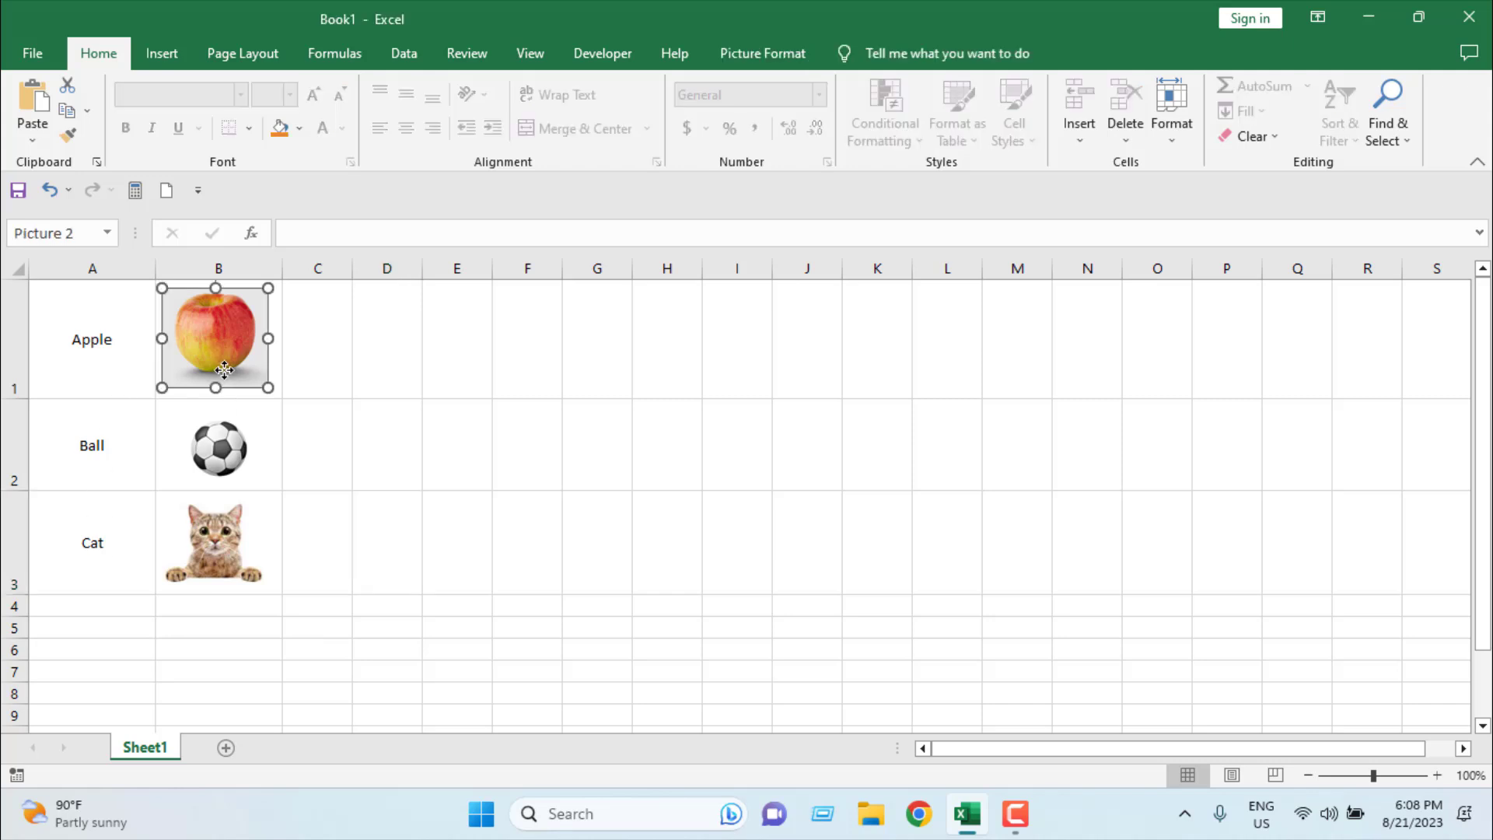
{"action": "left_click", "coordinate": [221, 451]}
{"action": "left_click", "coordinate": [198, 559]}
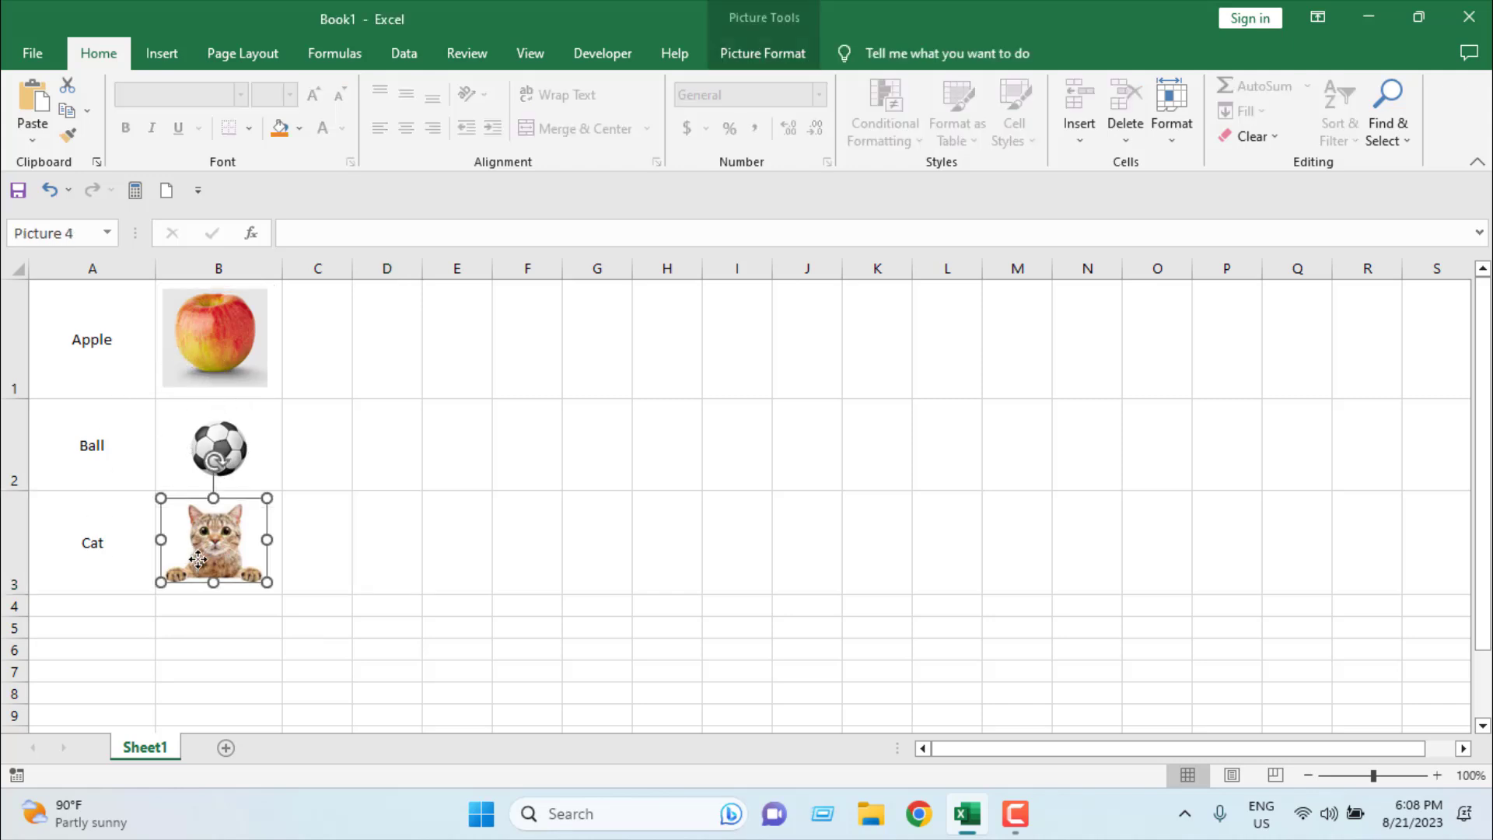
Test shrinking and hiding row 2, undoing each change to restore the Ball row.
{"action": "left_click_drag", "start_coordinate": [16, 490], "coordinate": [16, 453]}
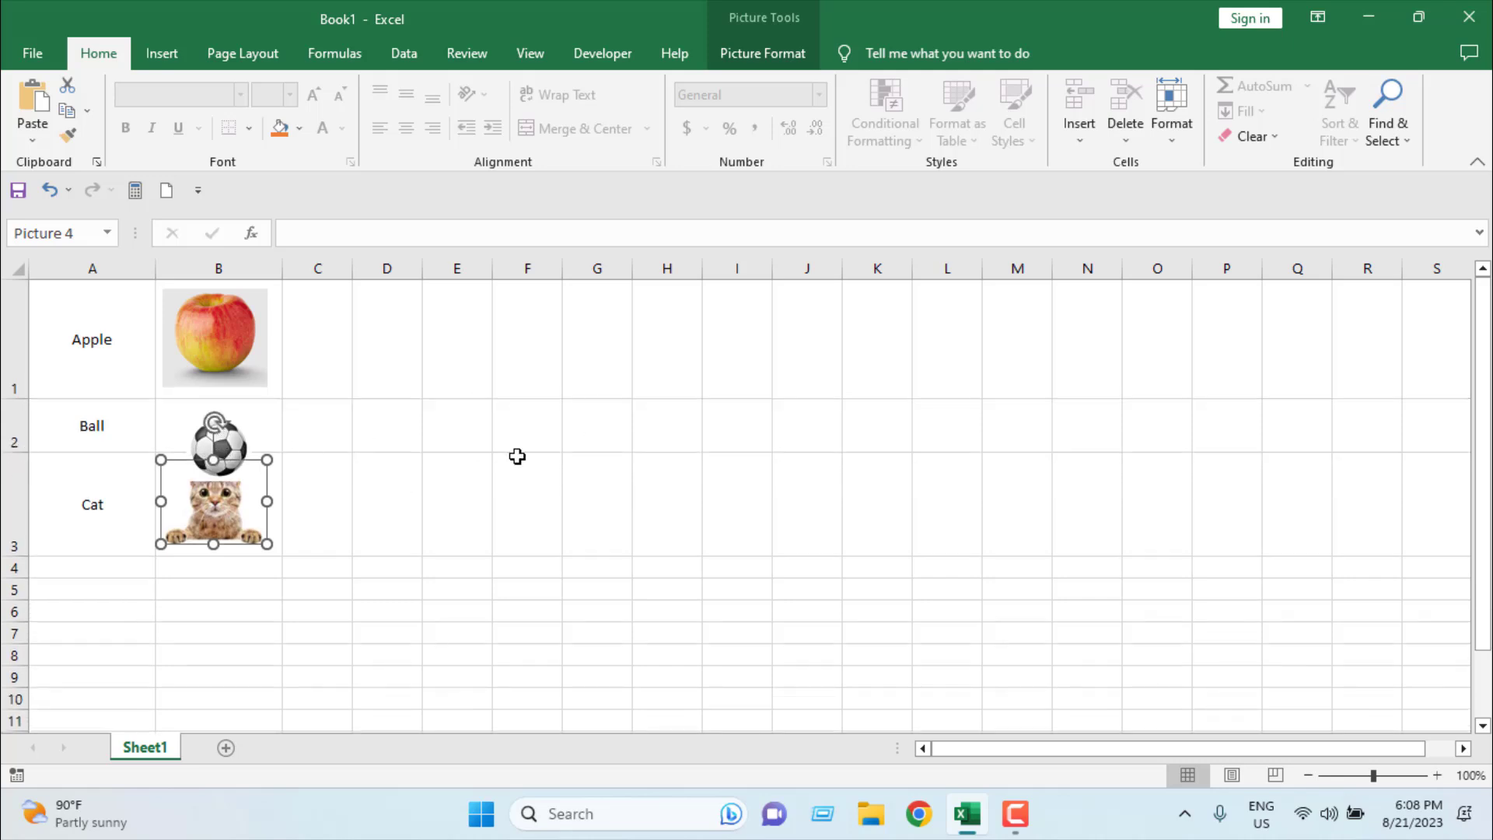
{"action": "key", "text": "ctrl+z"}
{"action": "right_click", "coordinate": [7, 467]}
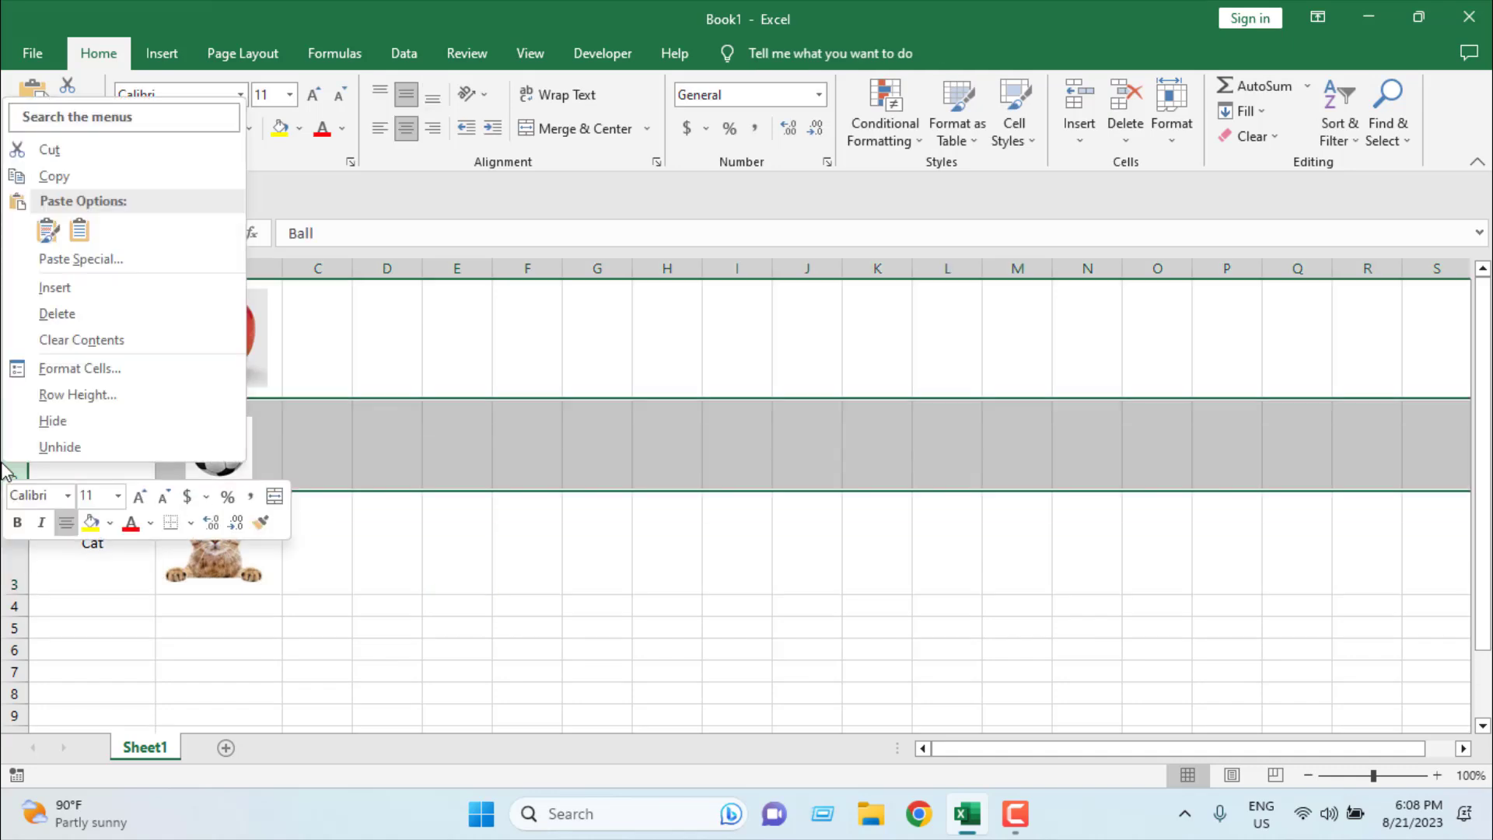
{"action": "left_click", "coordinate": [31, 421]}
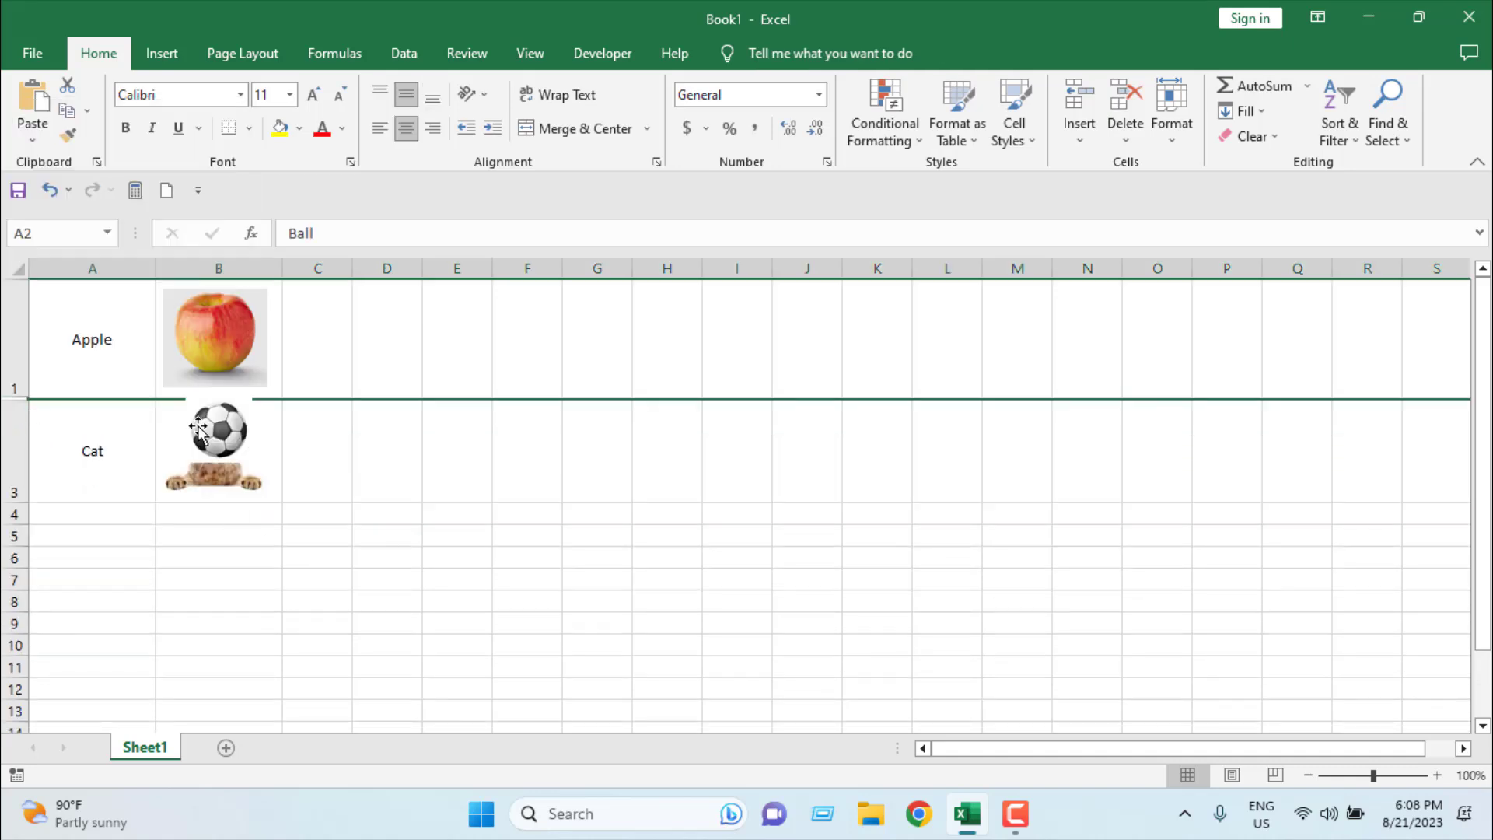
{"action": "key", "text": "ctrl+z"}
{"action": "left_click", "coordinate": [402, 575]}
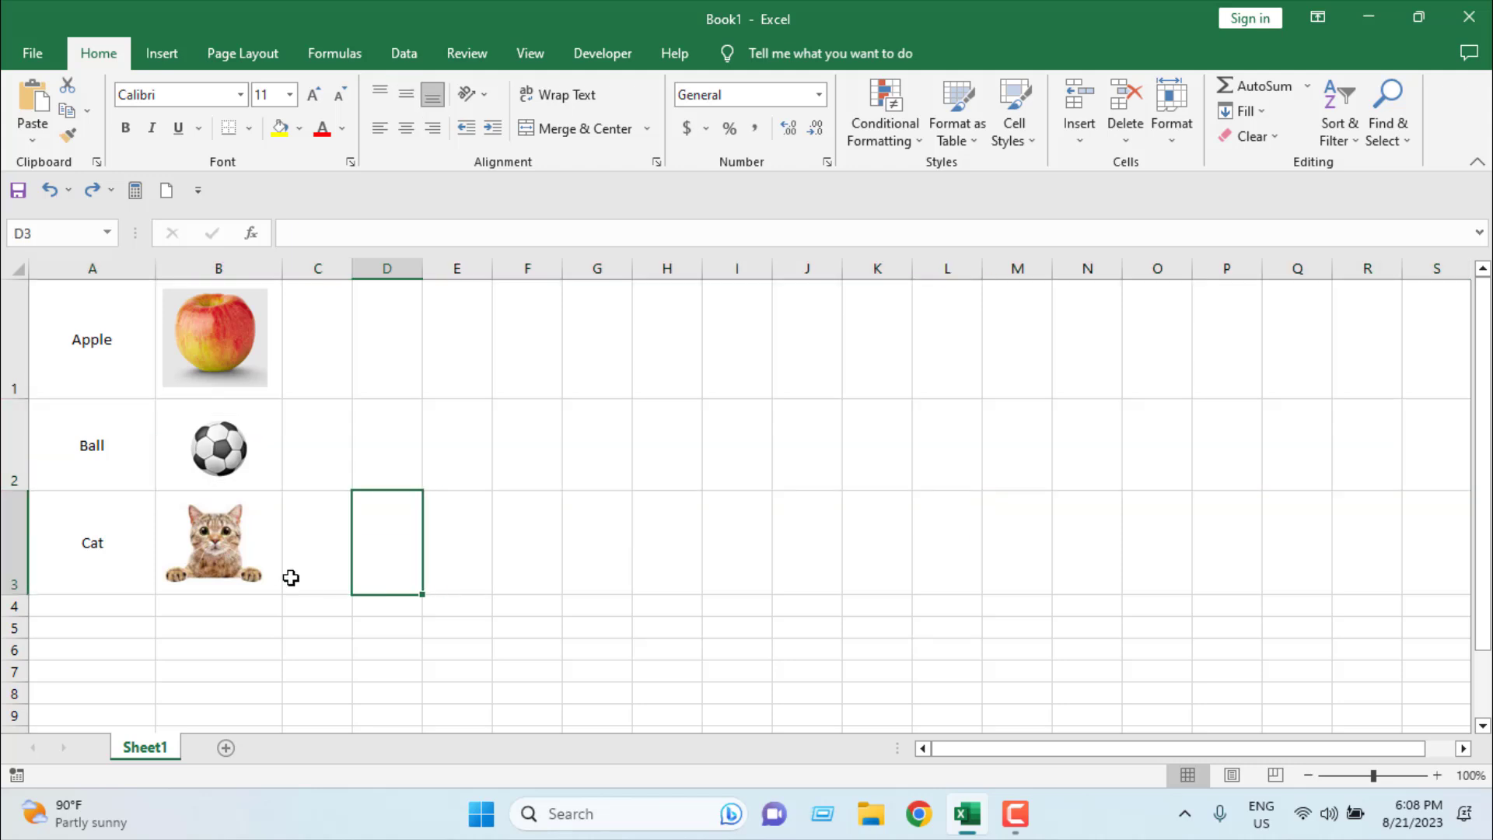
Select the cat, ball and apple pictures together.
{"action": "left_click", "coordinate": [233, 561]}
{"action": "left_click", "coordinate": [231, 424], "text": "ctrl"}
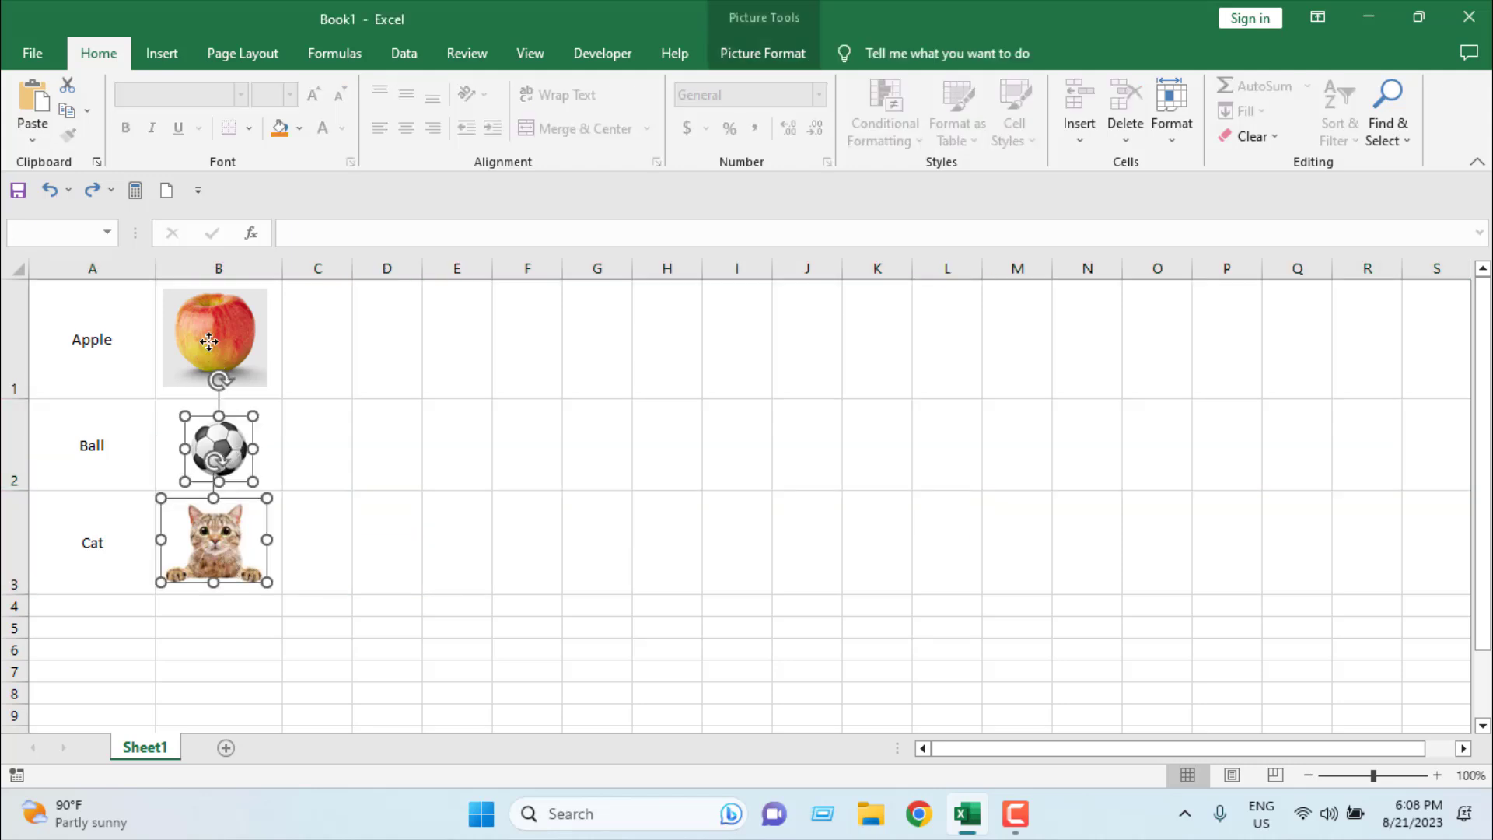
{"action": "left_click", "coordinate": [208, 341], "text": "ctrl"}
Set the three selected pictures' Size and Properties to 'Move and size with cells'.
{"action": "right_click", "coordinate": [209, 341]}
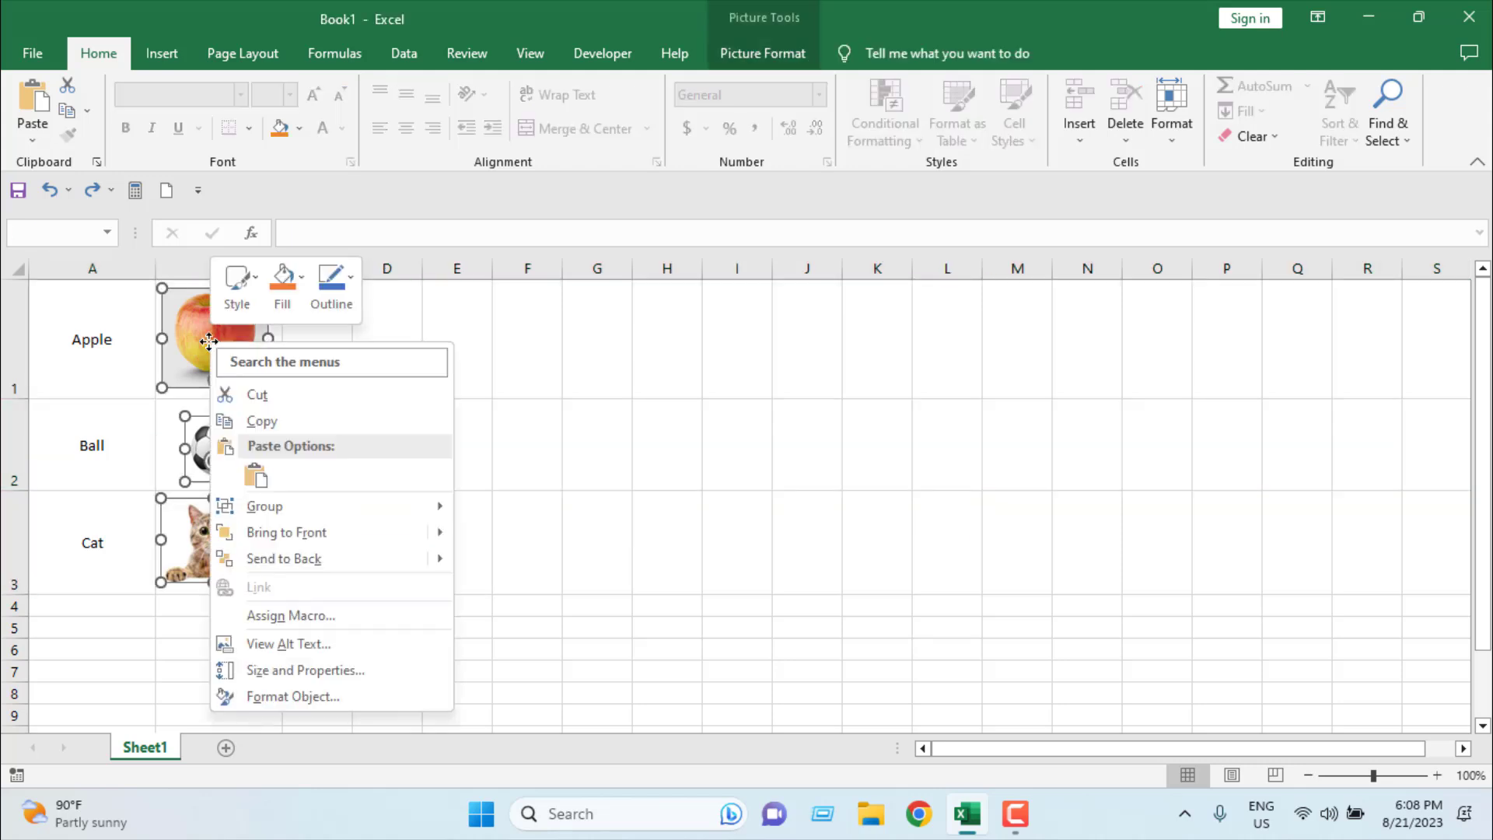
{"action": "left_click", "coordinate": [286, 678]}
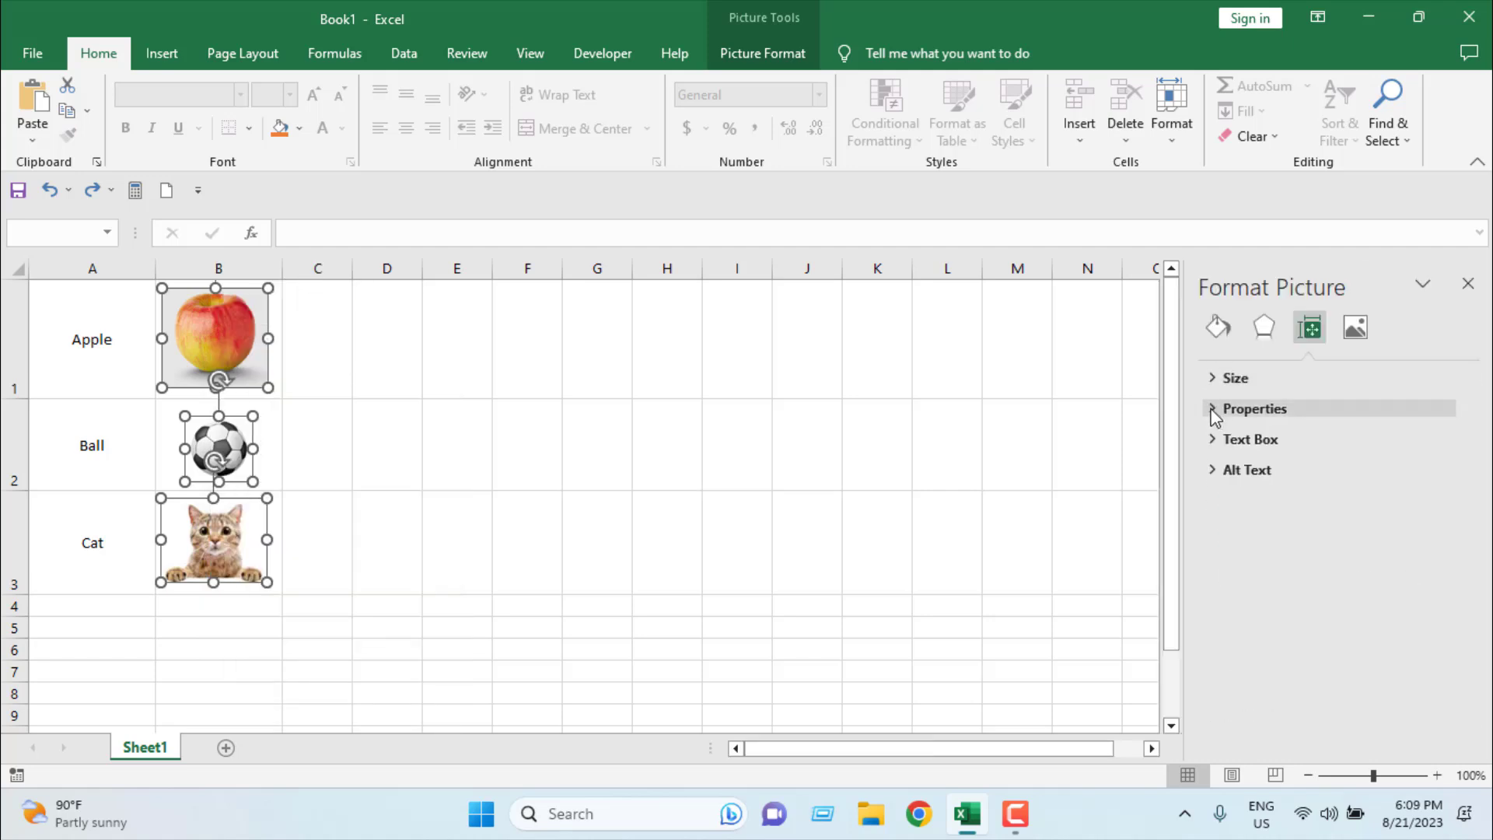
{"action": "left_click", "coordinate": [1216, 412]}
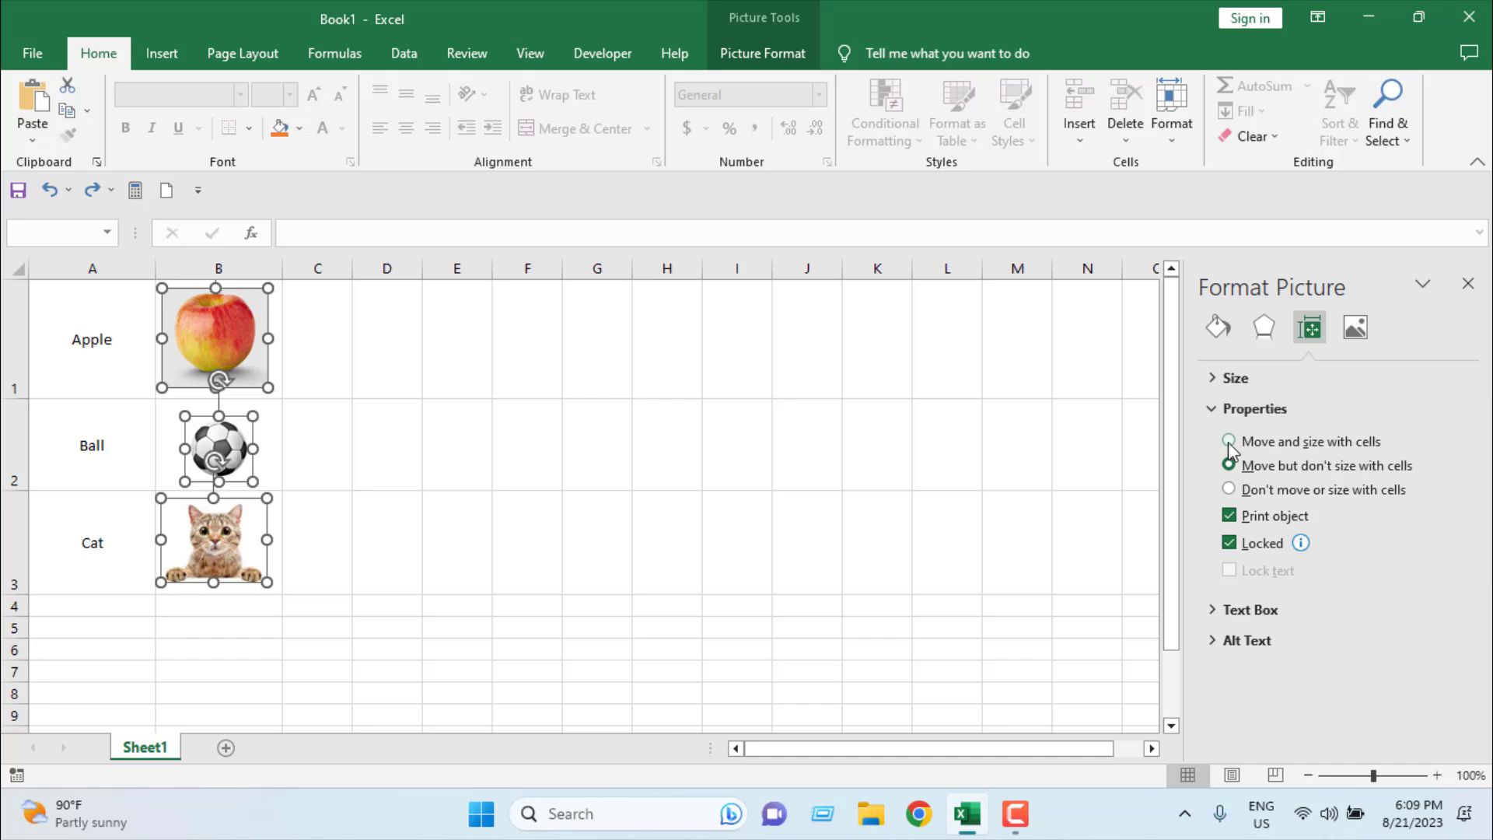
{"action": "left_click", "coordinate": [1229, 441]}
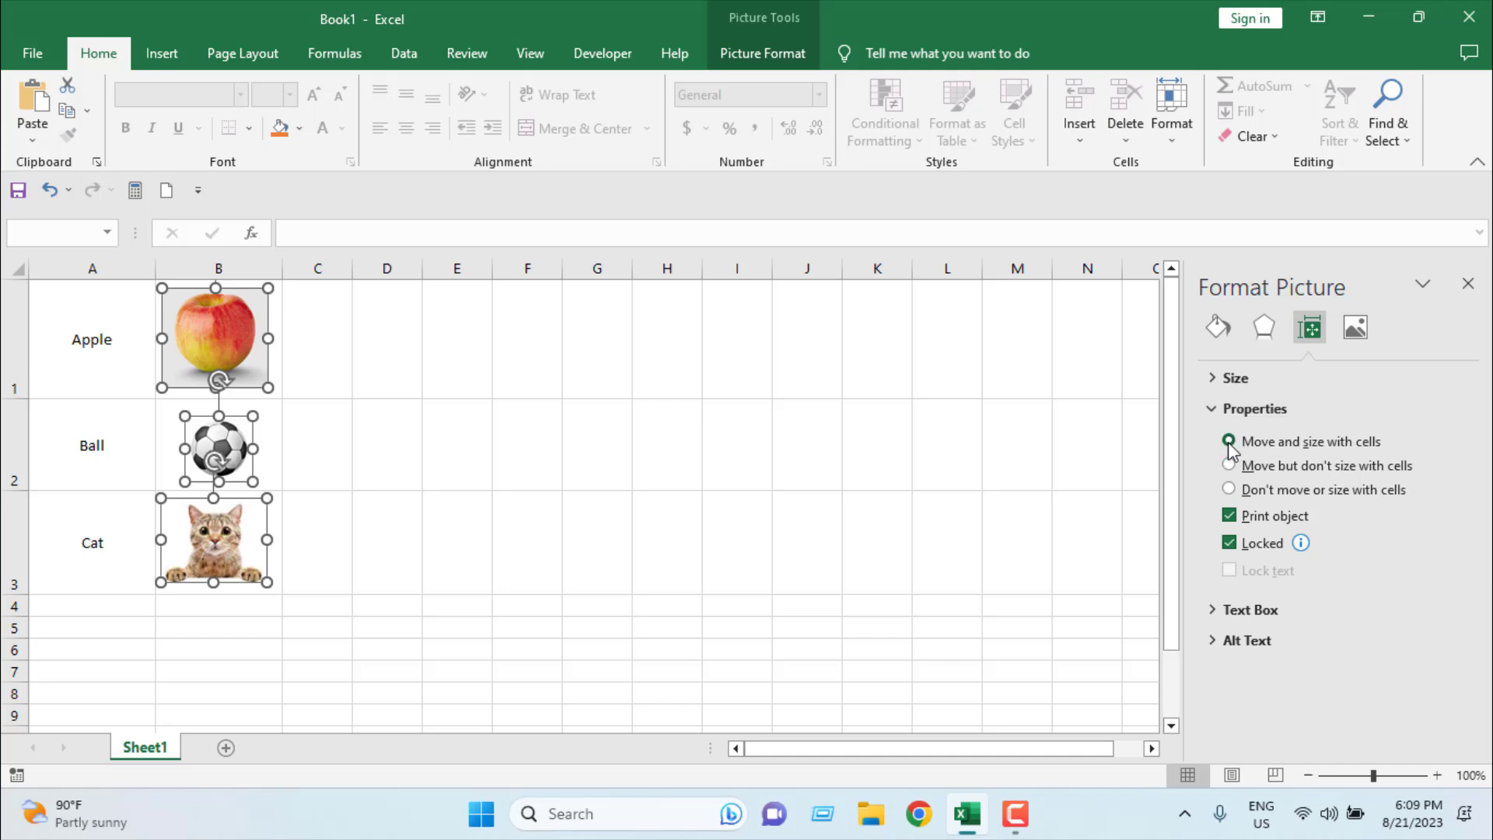
{"action": "left_click", "coordinate": [1034, 539]}
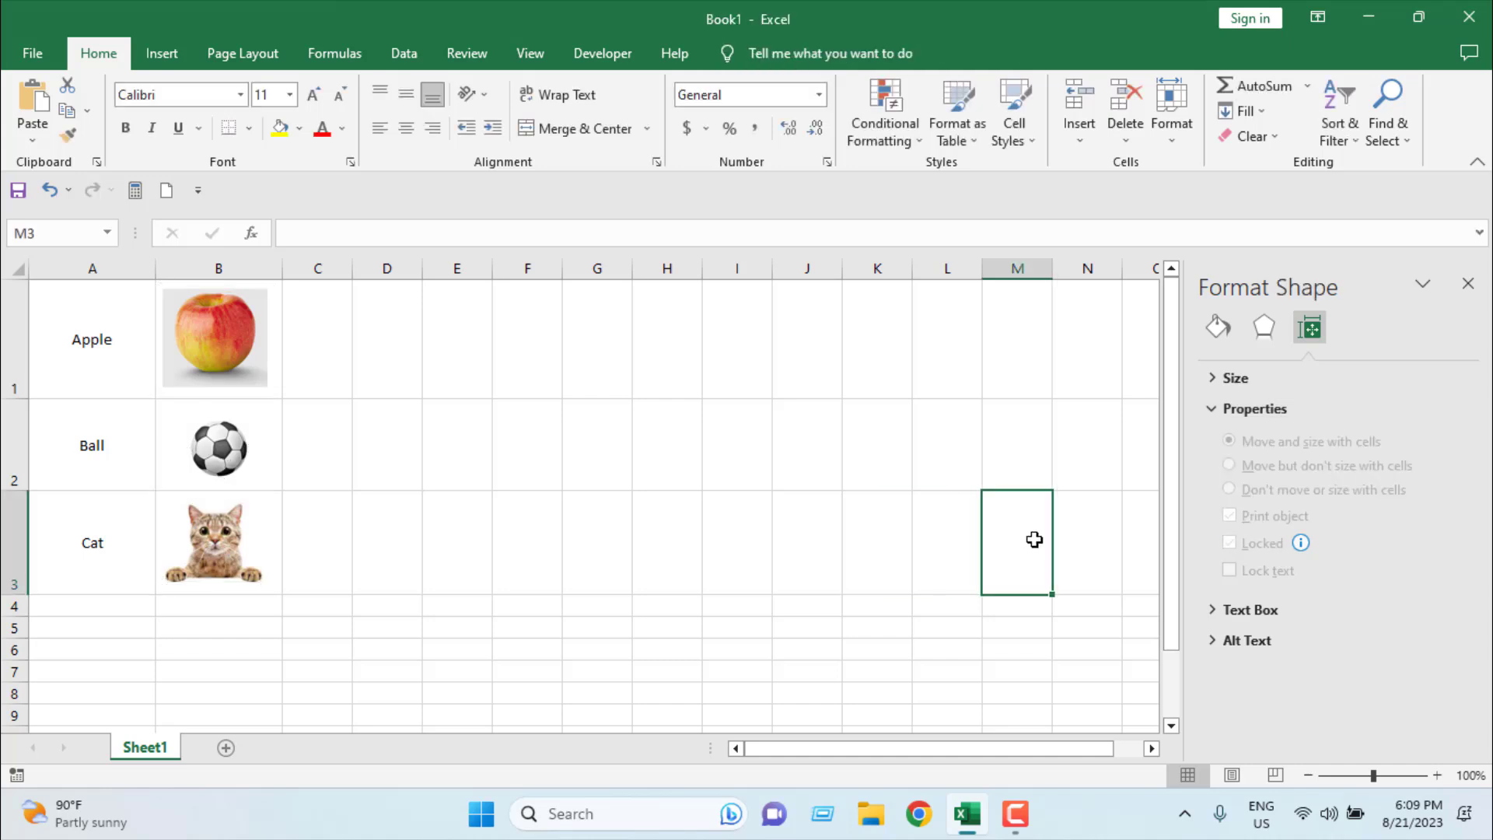
Make row 2 slightly taller so the ball picture resizes with it.
{"action": "left_click", "coordinate": [788, 609]}
{"action": "mouse_move", "coordinate": [20, 490]}
{"action": "left_mouse_down"}
{"action": "mouse_move", "coordinate": [16, 523]}
{"action": "mouse_move", "coordinate": [26, 470]}
{"action": "mouse_move", "coordinate": [13, 500]}
{"action": "left_mouse_up"}
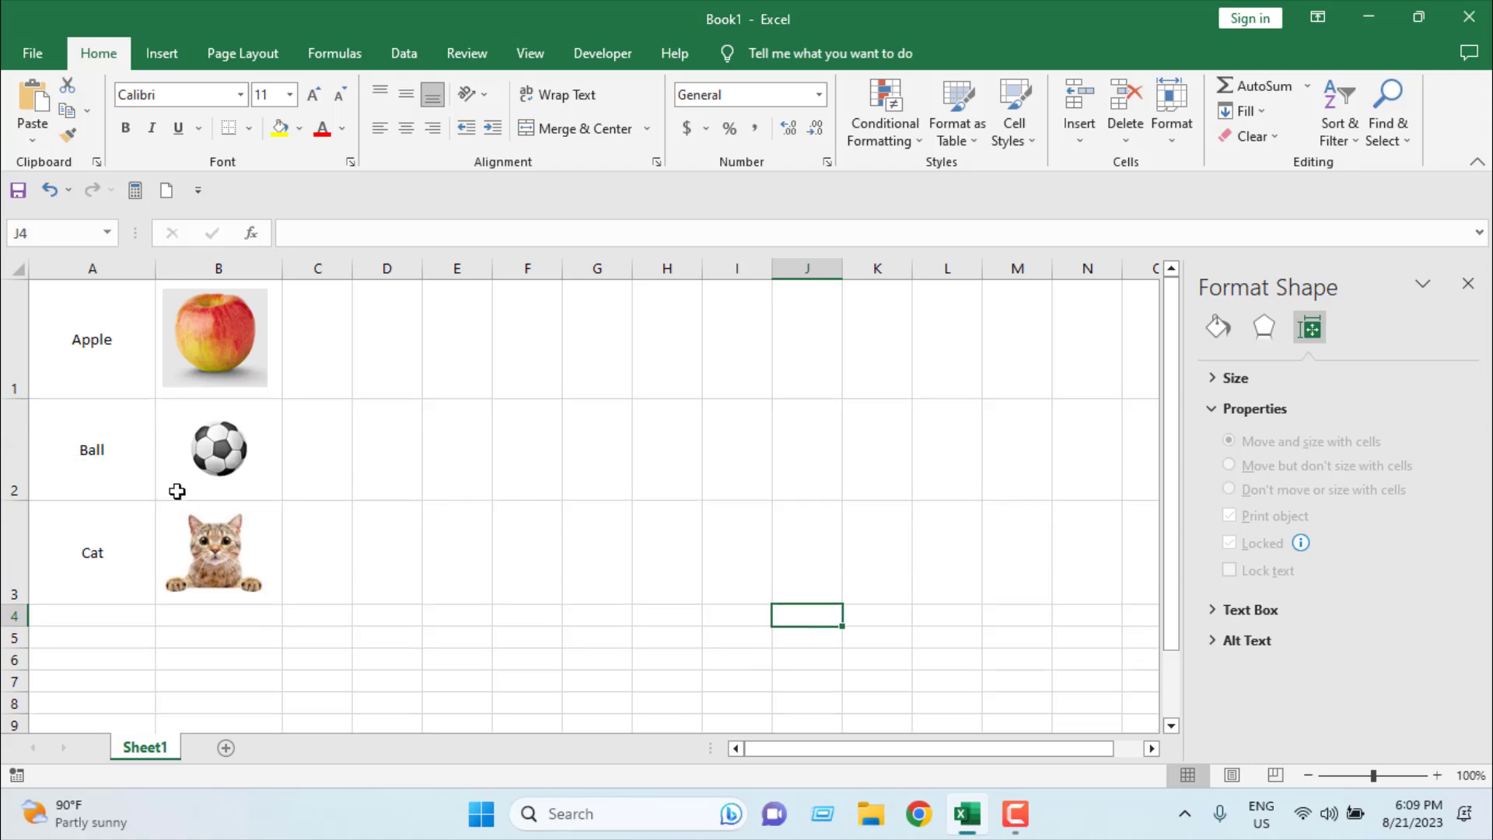
{"action": "left_click", "coordinate": [944, 589]}
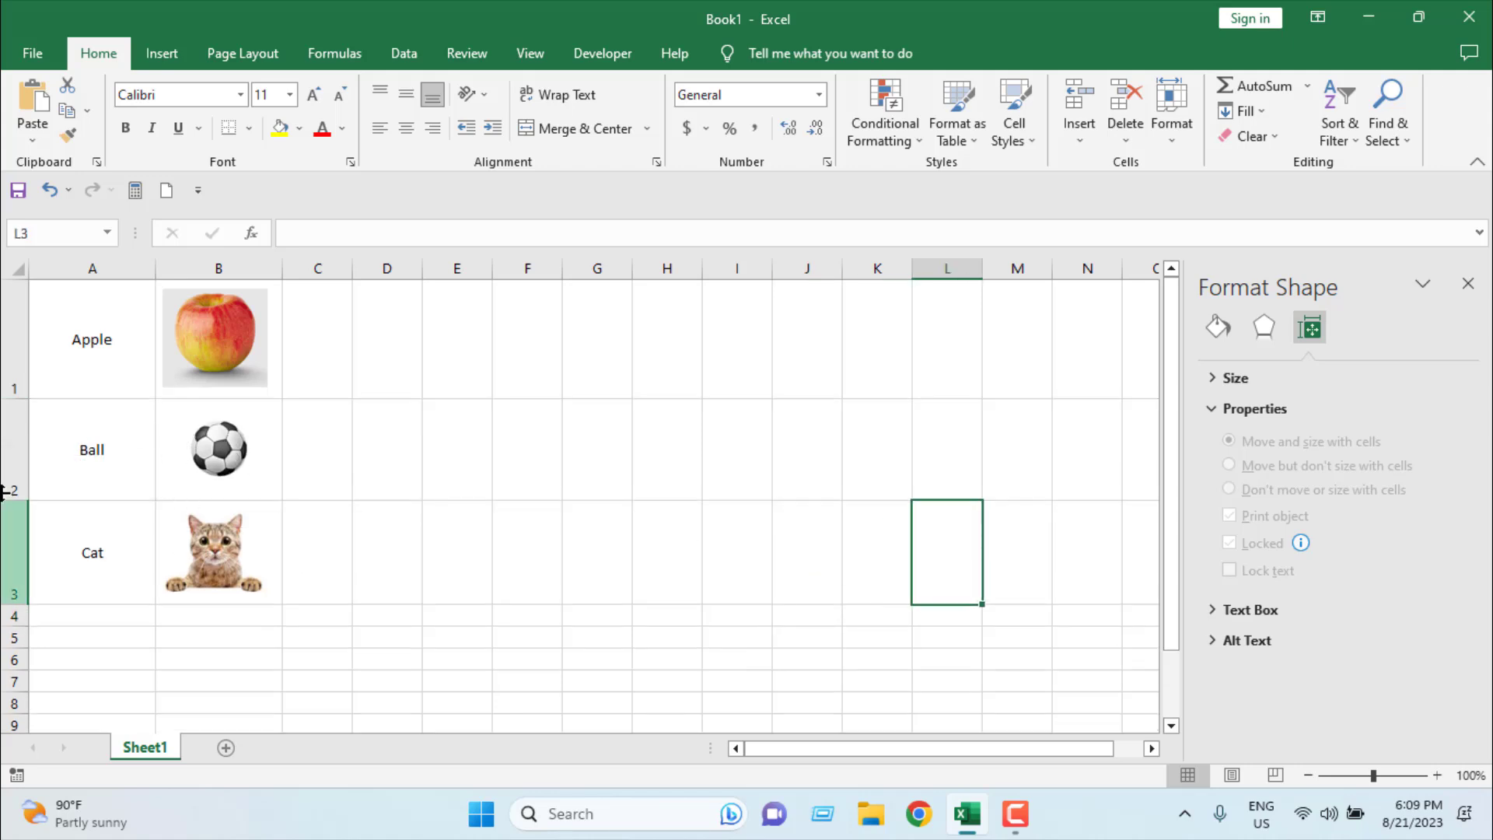
Hide row 2 to confirm the ball hides with it, undo, and close the Format Shape pane.
{"action": "left_click", "coordinate": [16, 447]}
{"action": "right_click", "coordinate": [17, 451]}
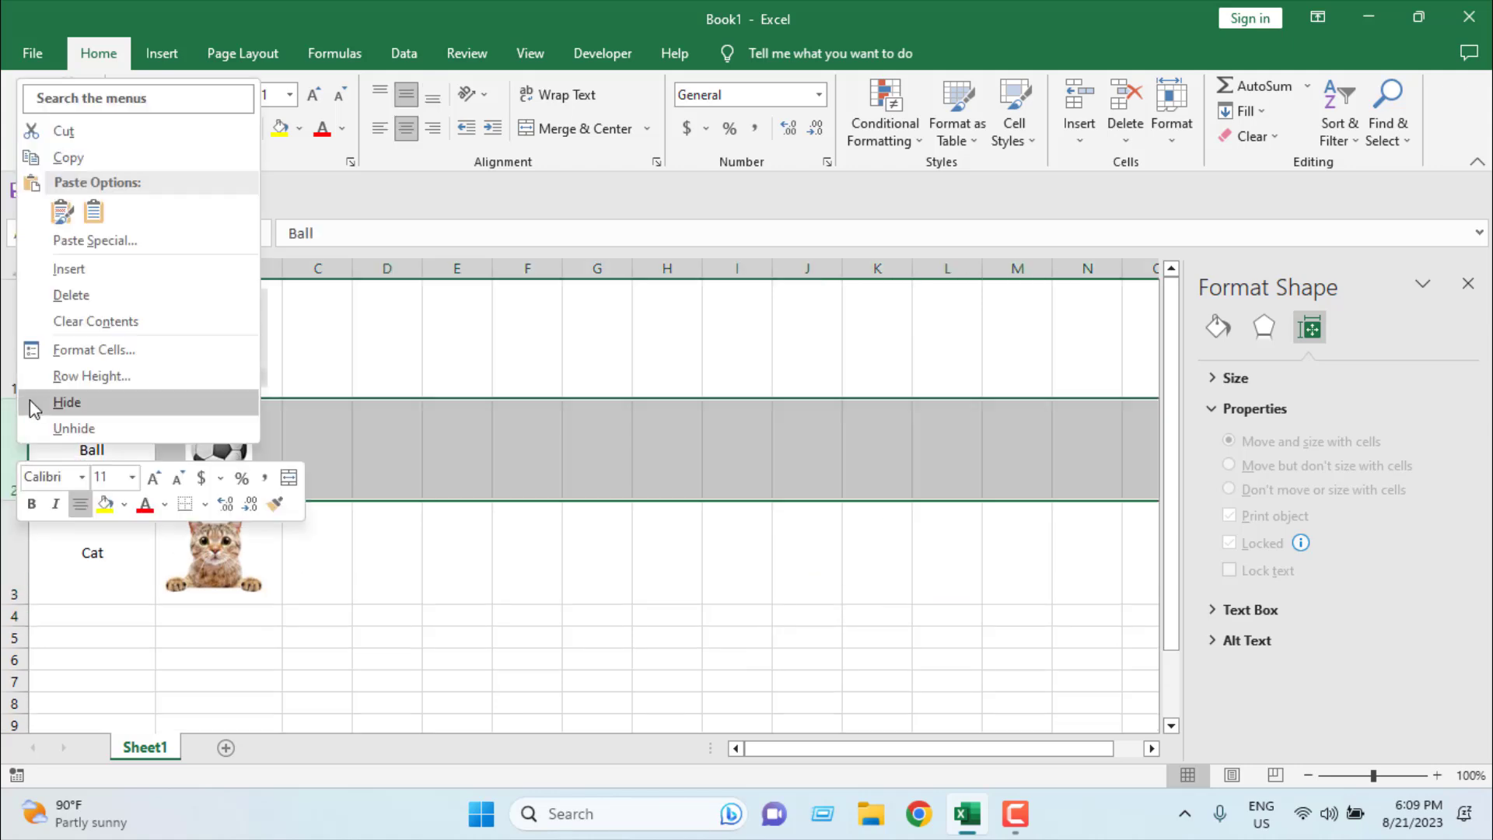
{"action": "left_click", "coordinate": [67, 402]}
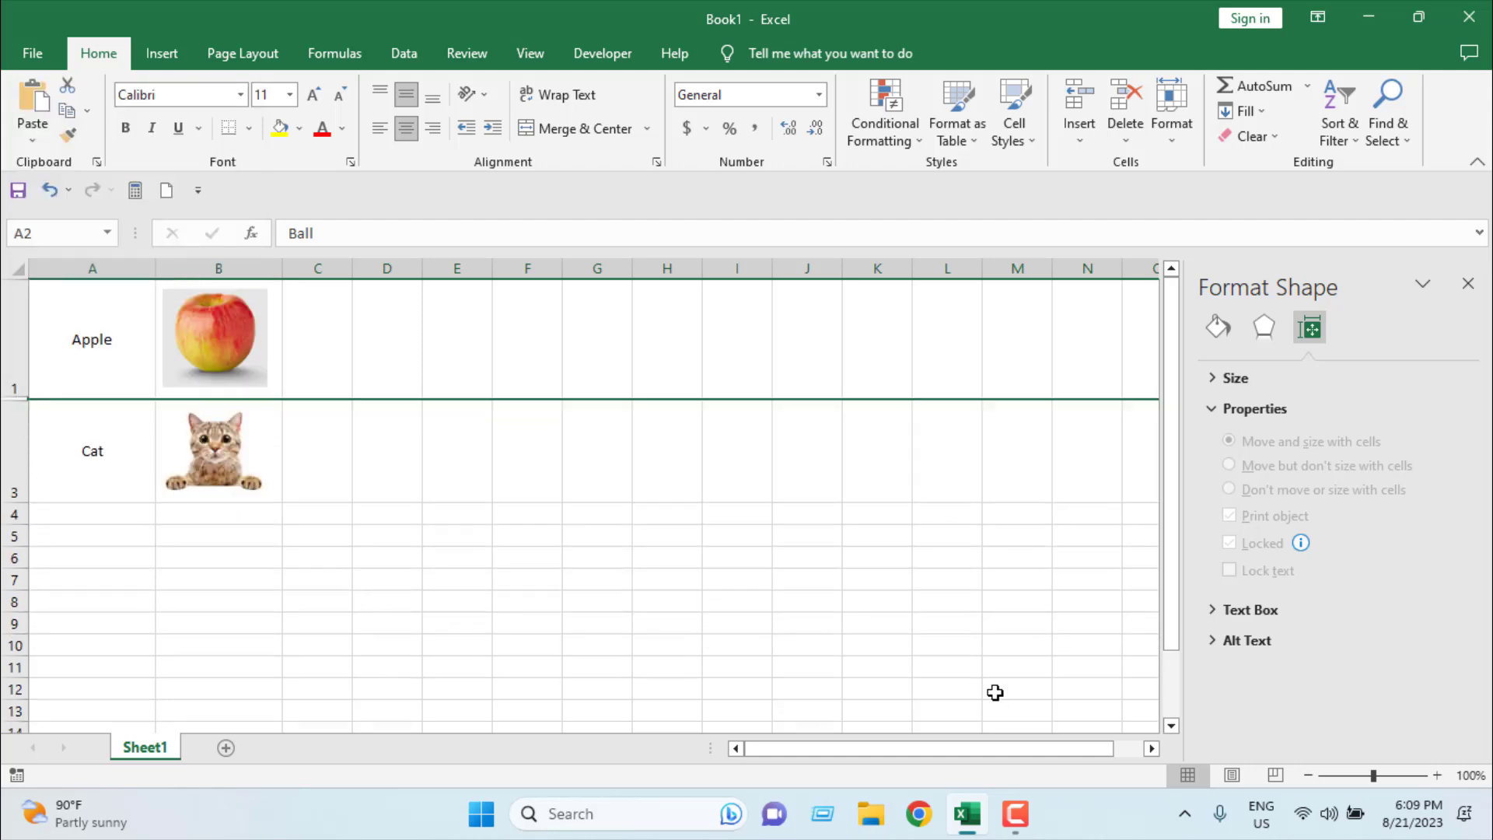
{"action": "key", "text": "ctrl+z"}
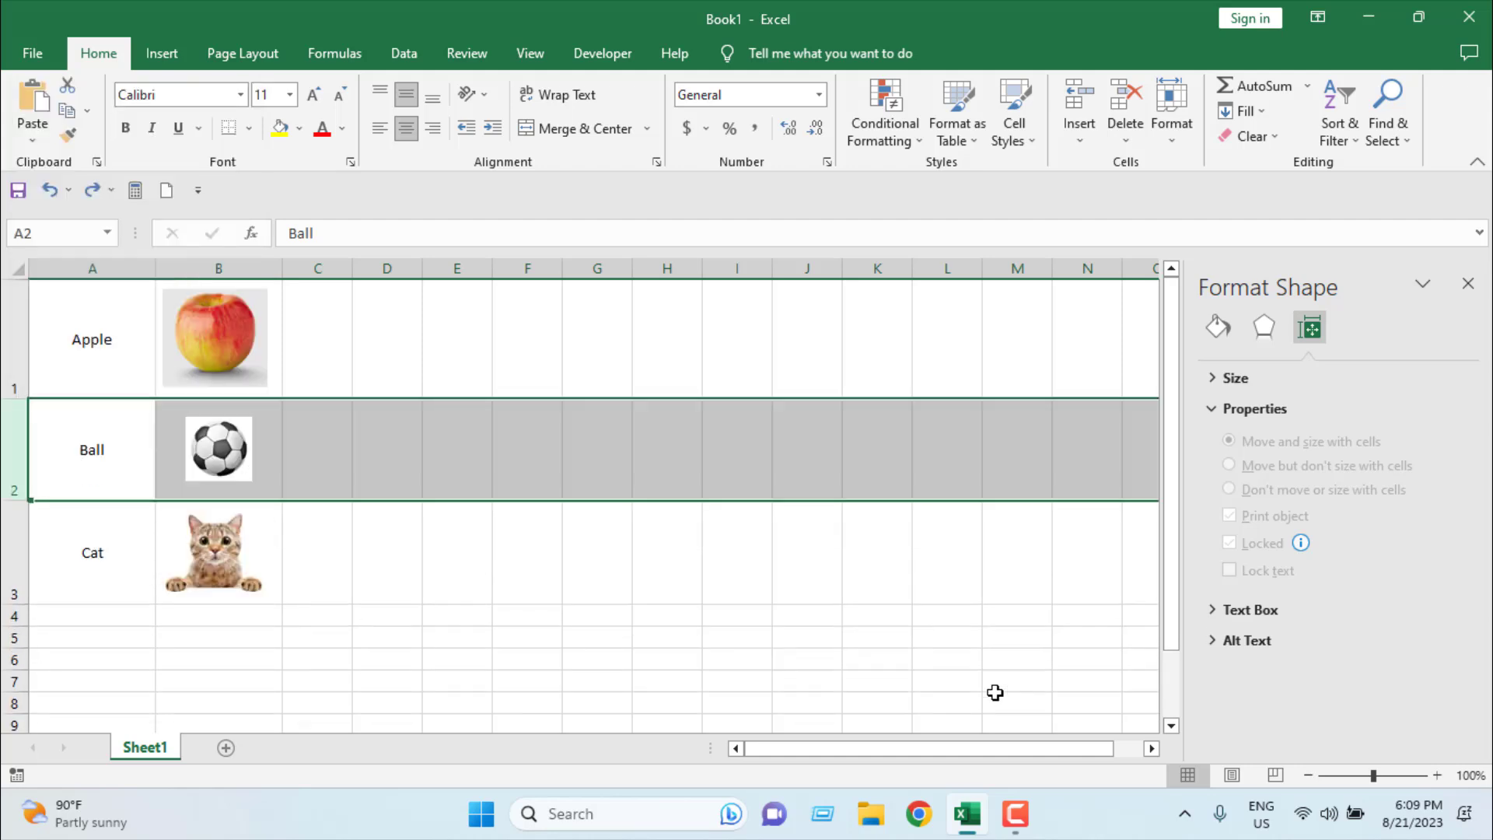
{"action": "left_click", "coordinate": [1467, 284]}
Insert an empty row 1 above the Apple row.
{"action": "left_click", "coordinate": [8, 327]}
{"action": "right_click", "coordinate": [7, 326]}
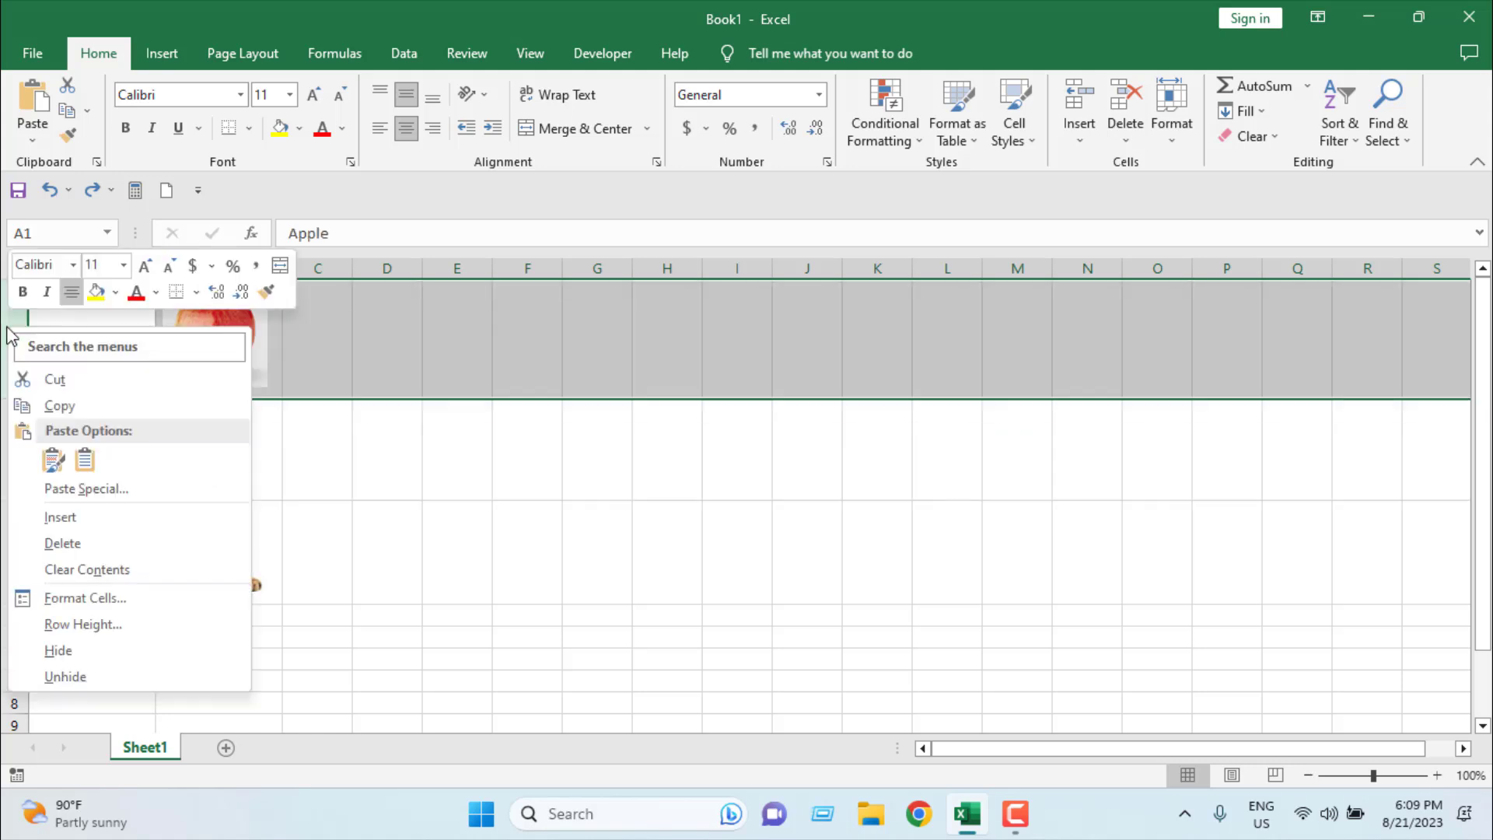
{"action": "left_click", "coordinate": [86, 518]}
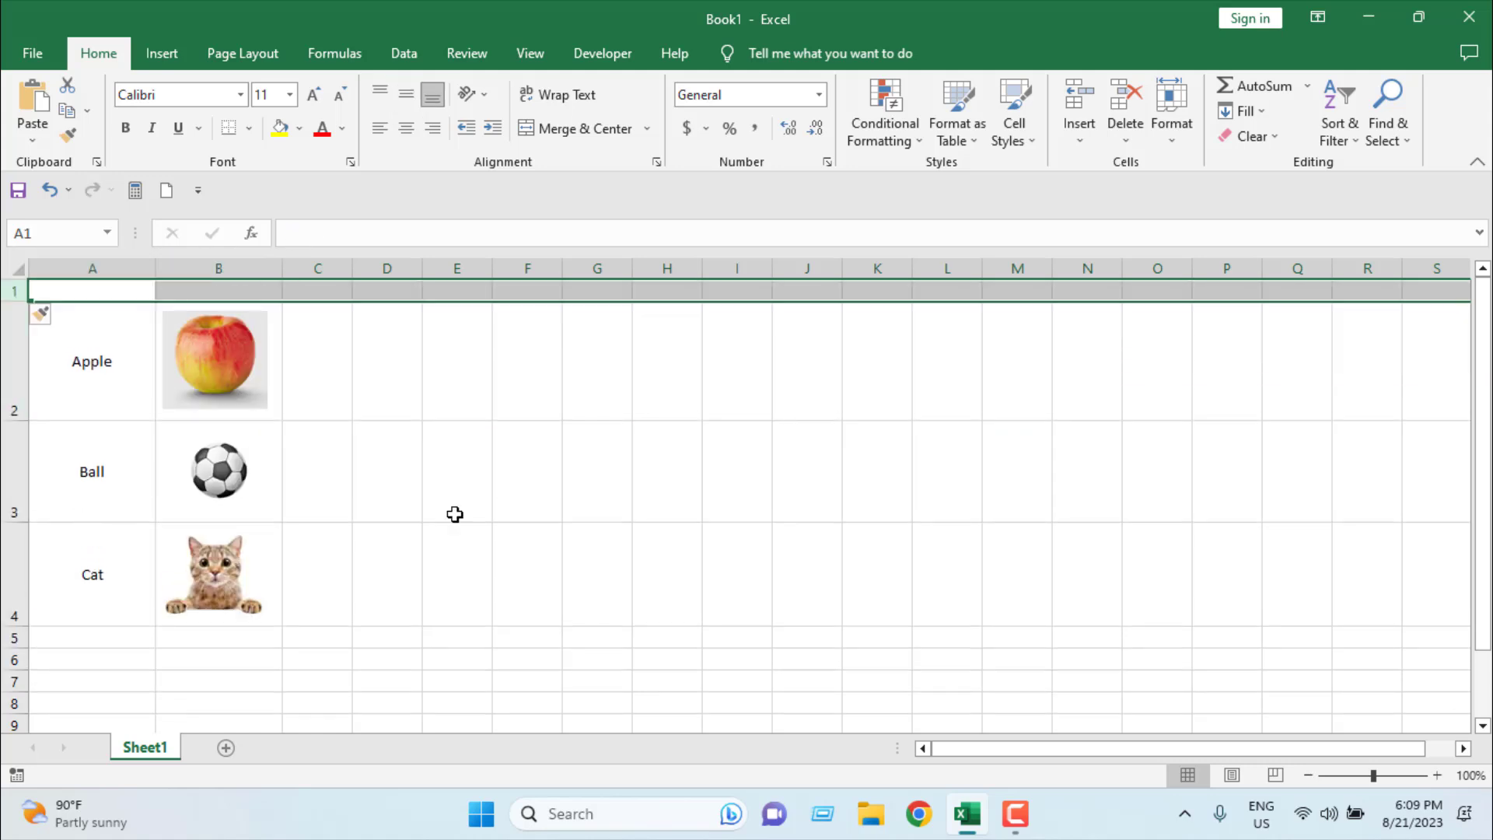
{"action": "left_click", "coordinate": [645, 510]}
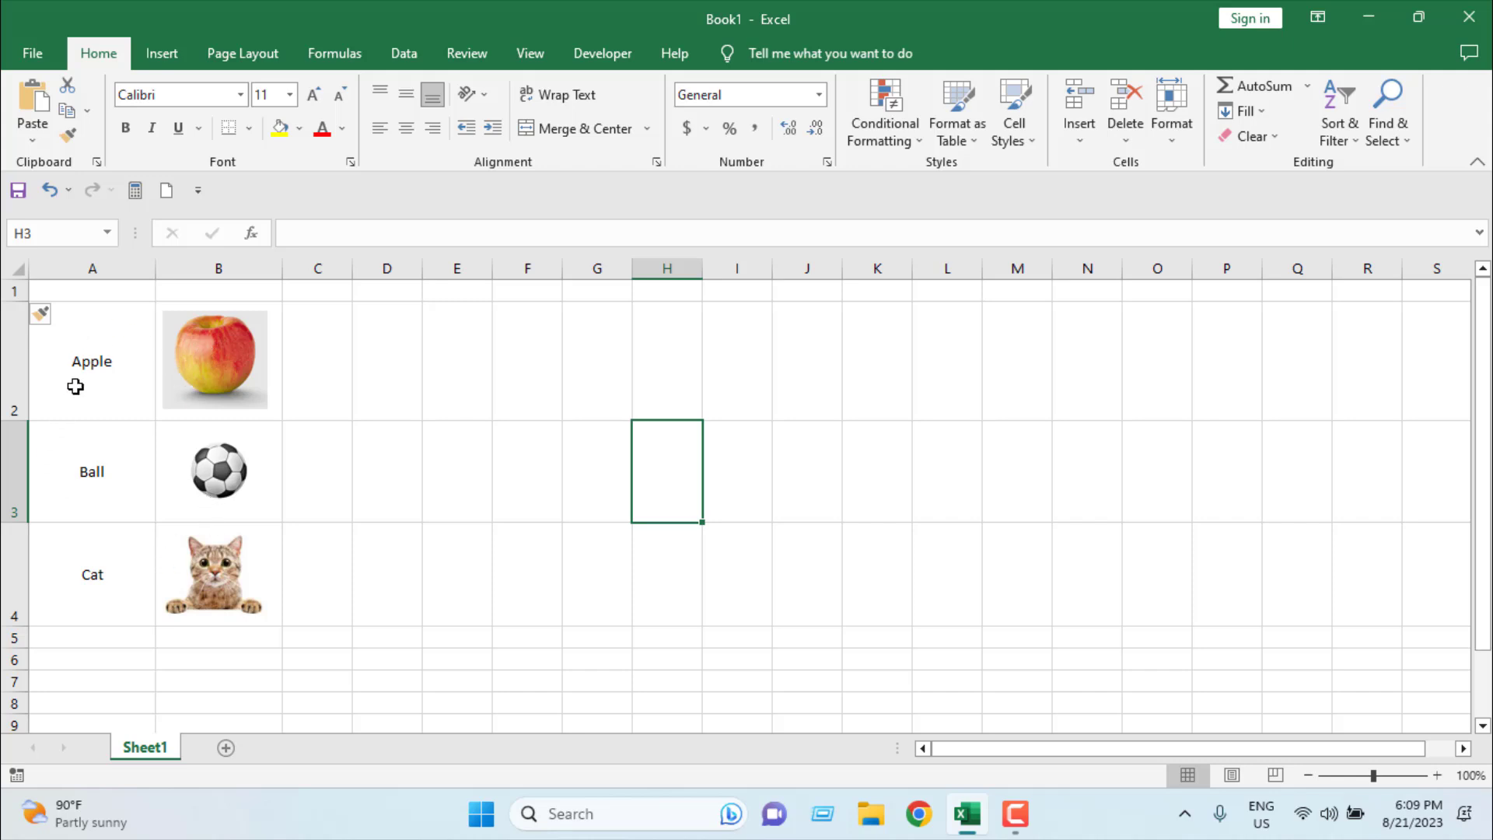
Insert a blank column before the pictures, then delete it so the pictures return to column B.
{"action": "left_click", "coordinate": [433, 496]}
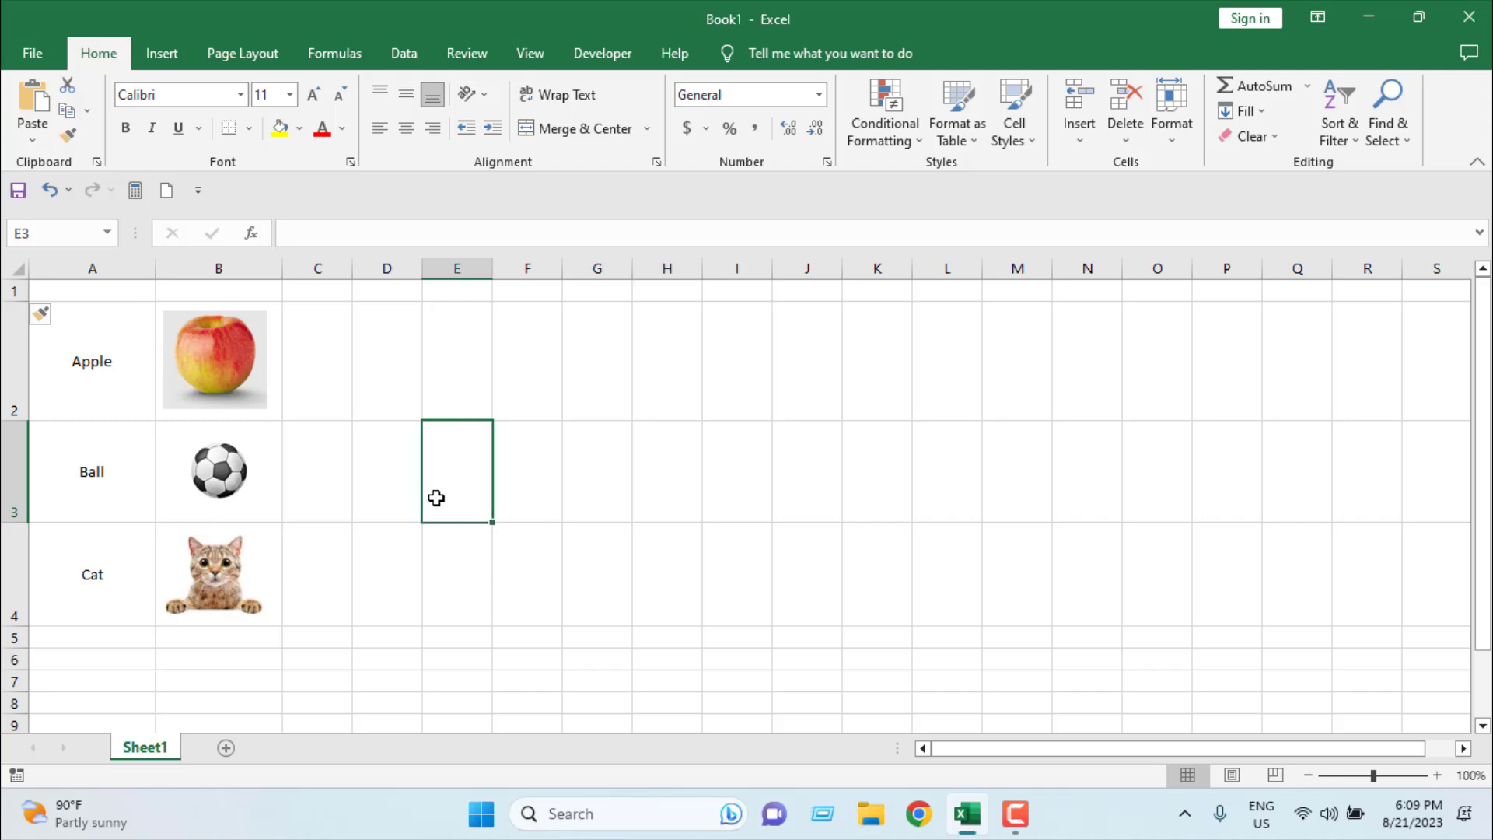
{"action": "left_click", "coordinate": [193, 267]}
{"action": "right_click", "coordinate": [193, 267]}
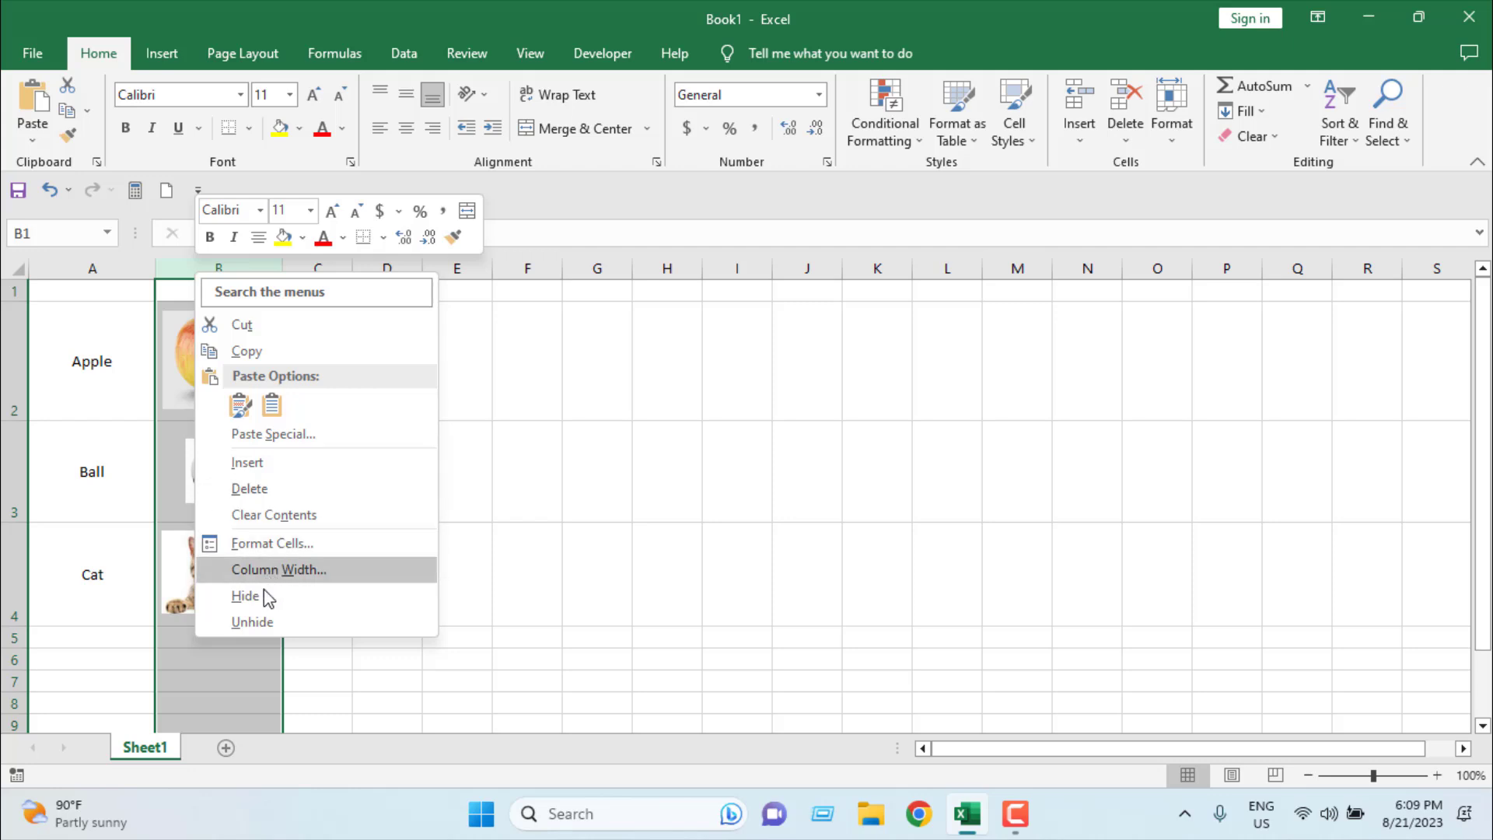
{"action": "left_click", "coordinate": [256, 467]}
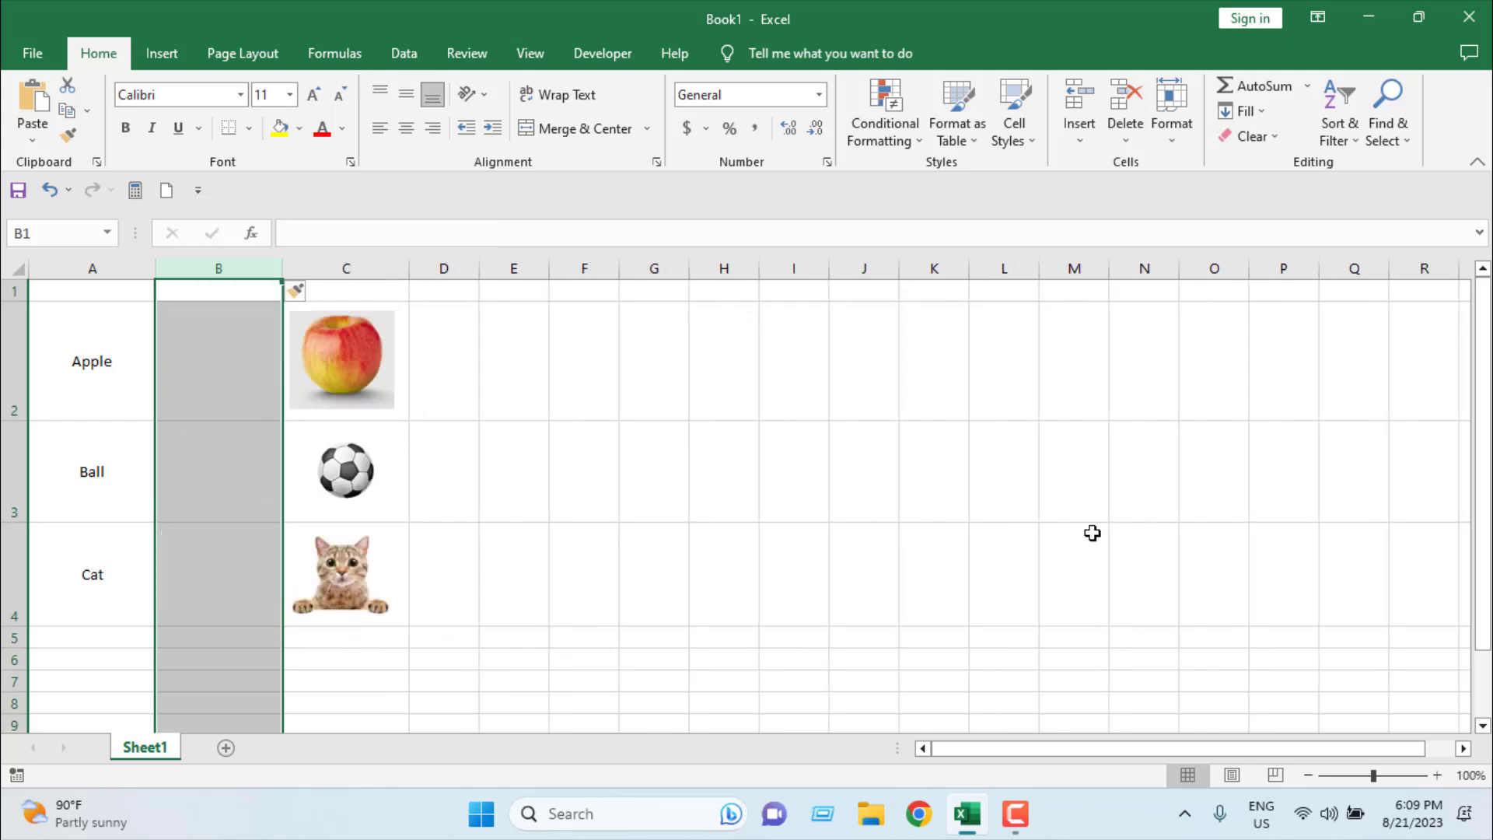
{"action": "left_click", "coordinate": [863, 544]}
{"action": "right_click", "coordinate": [208, 267]}
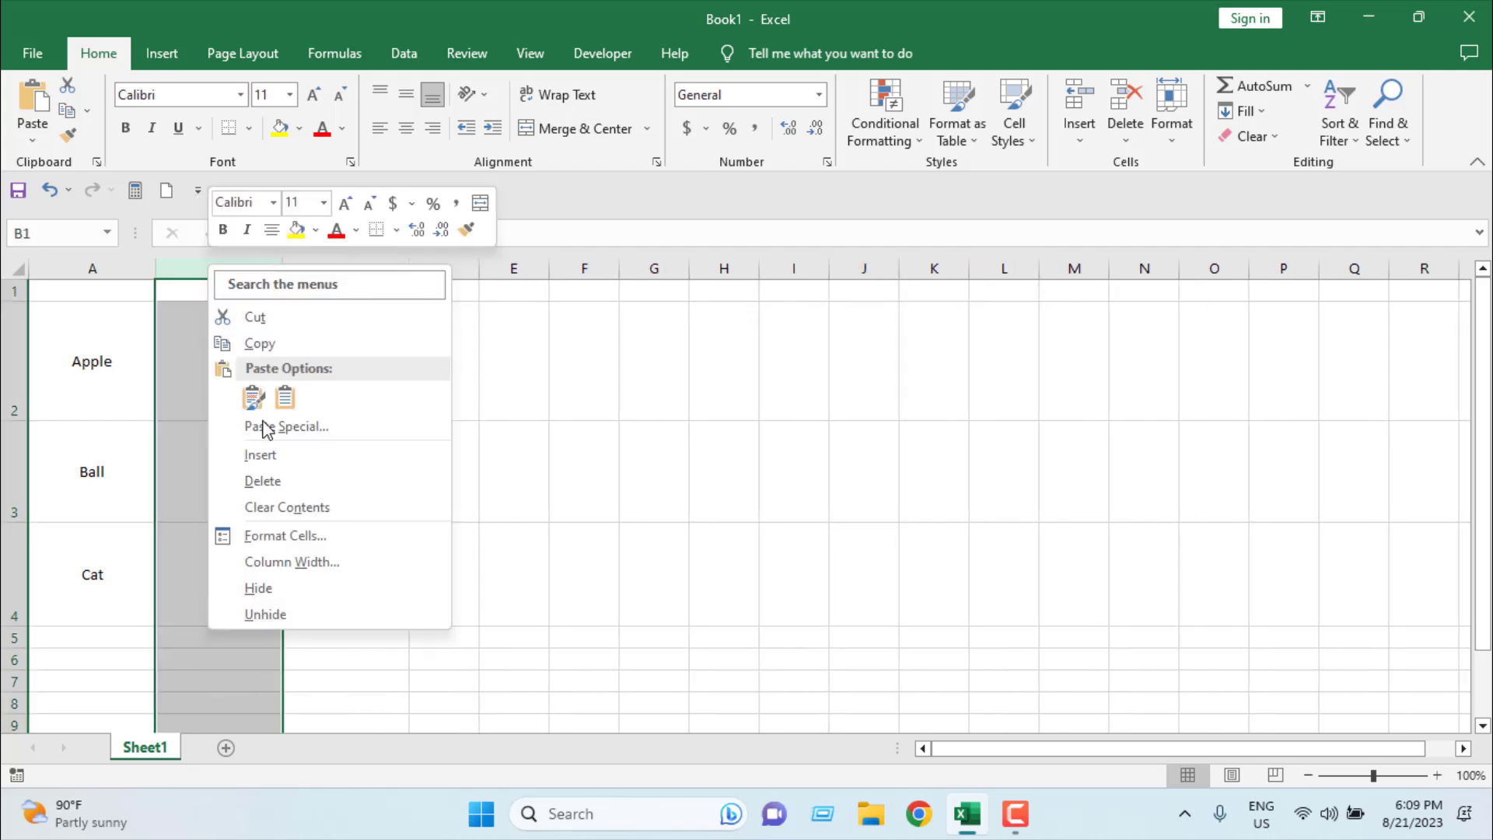
{"action": "left_click", "coordinate": [273, 480]}
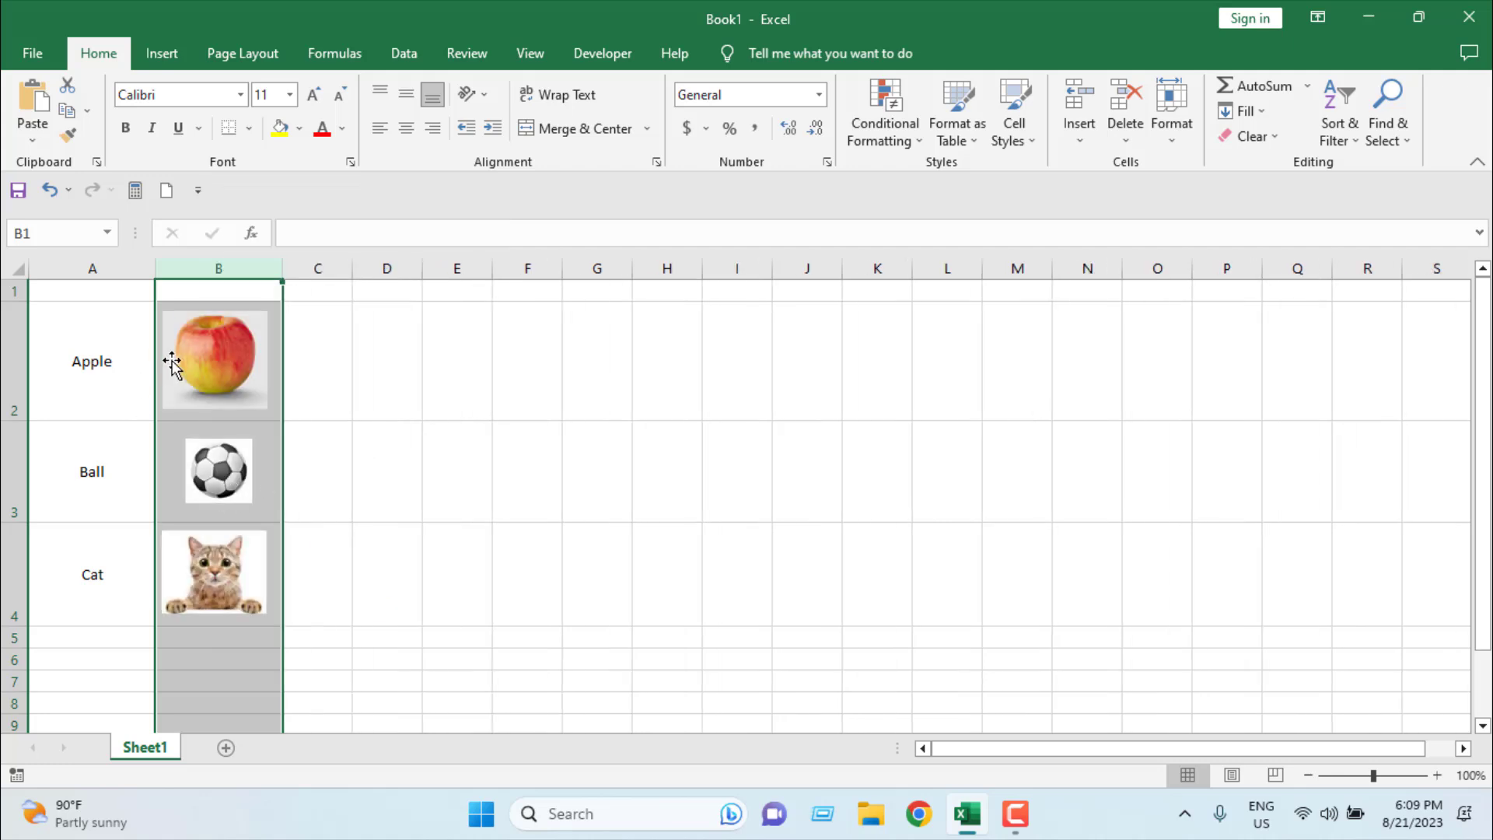
Enter the headers 'Name' in A1 and 'Image' in B1.
{"action": "left_click", "coordinate": [393, 535]}
{"action": "left_click", "coordinate": [105, 291]}
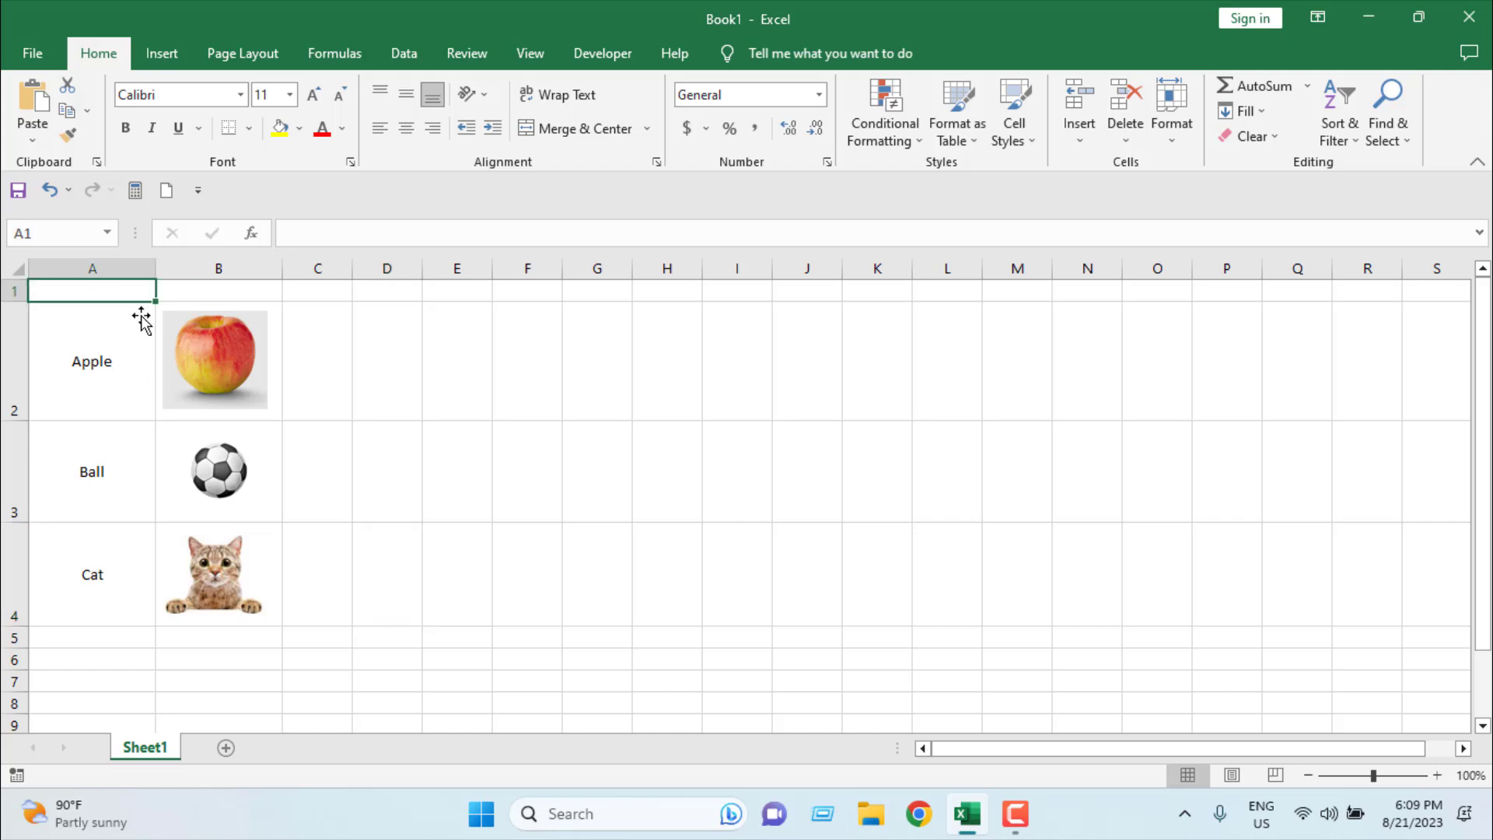
{"action": "type", "text": "Na"}
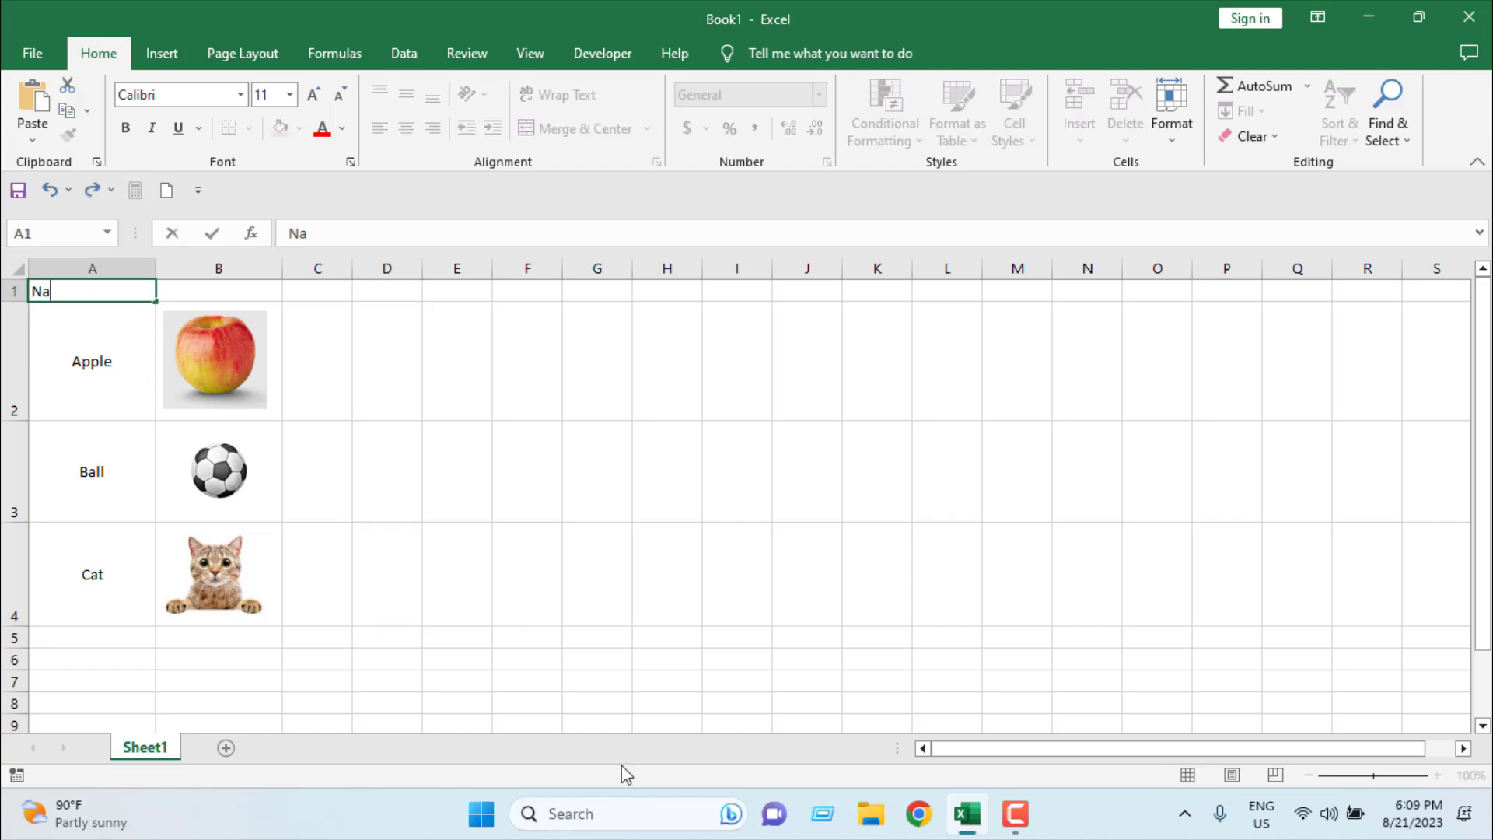
{"action": "type", "text": "me"}
{"action": "left_click", "coordinate": [611, 571]}
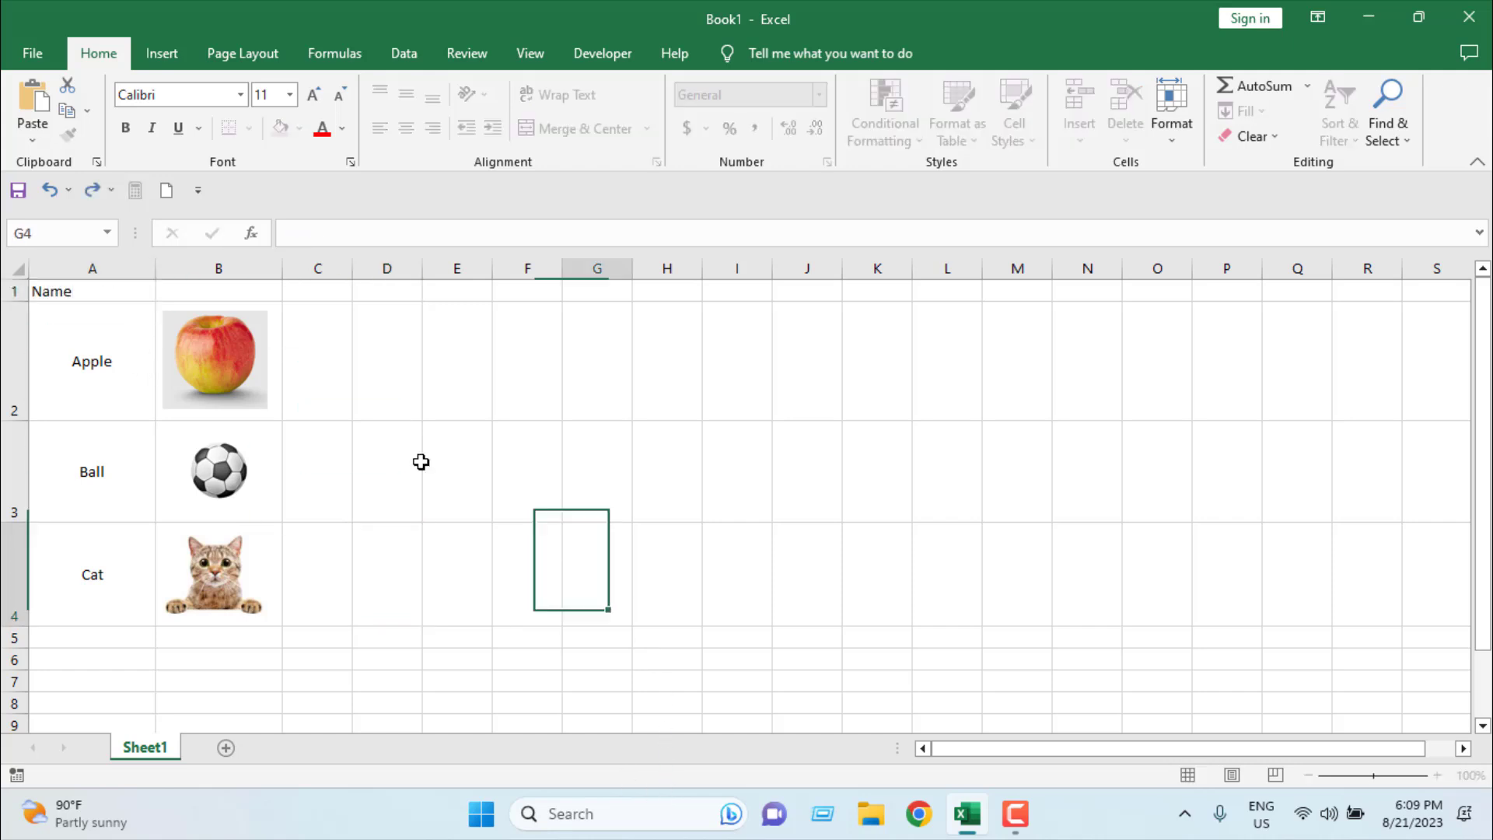
{"action": "left_click", "coordinate": [254, 300]}
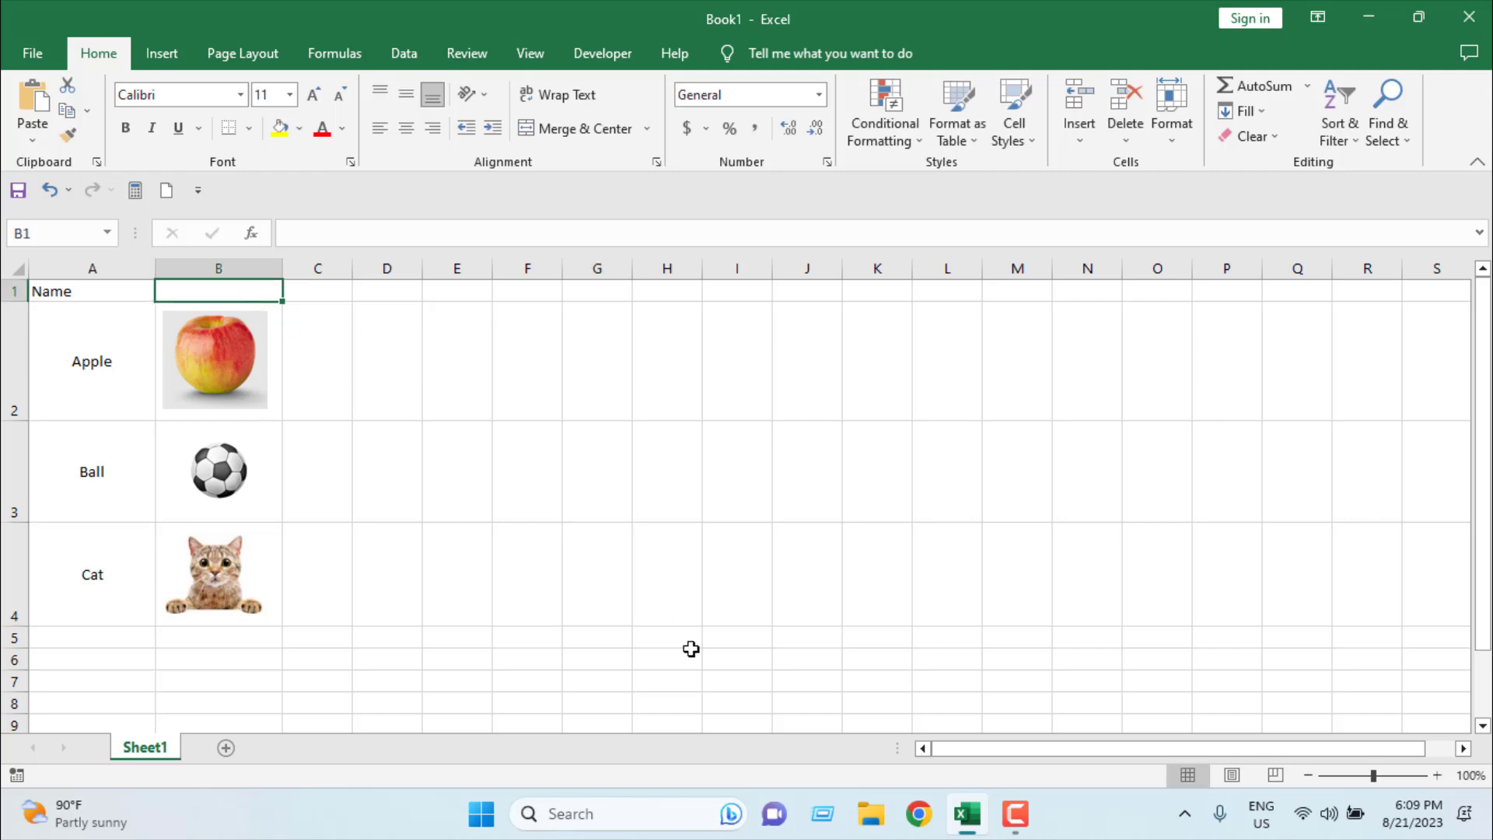
{"action": "type", "text": "Image"}
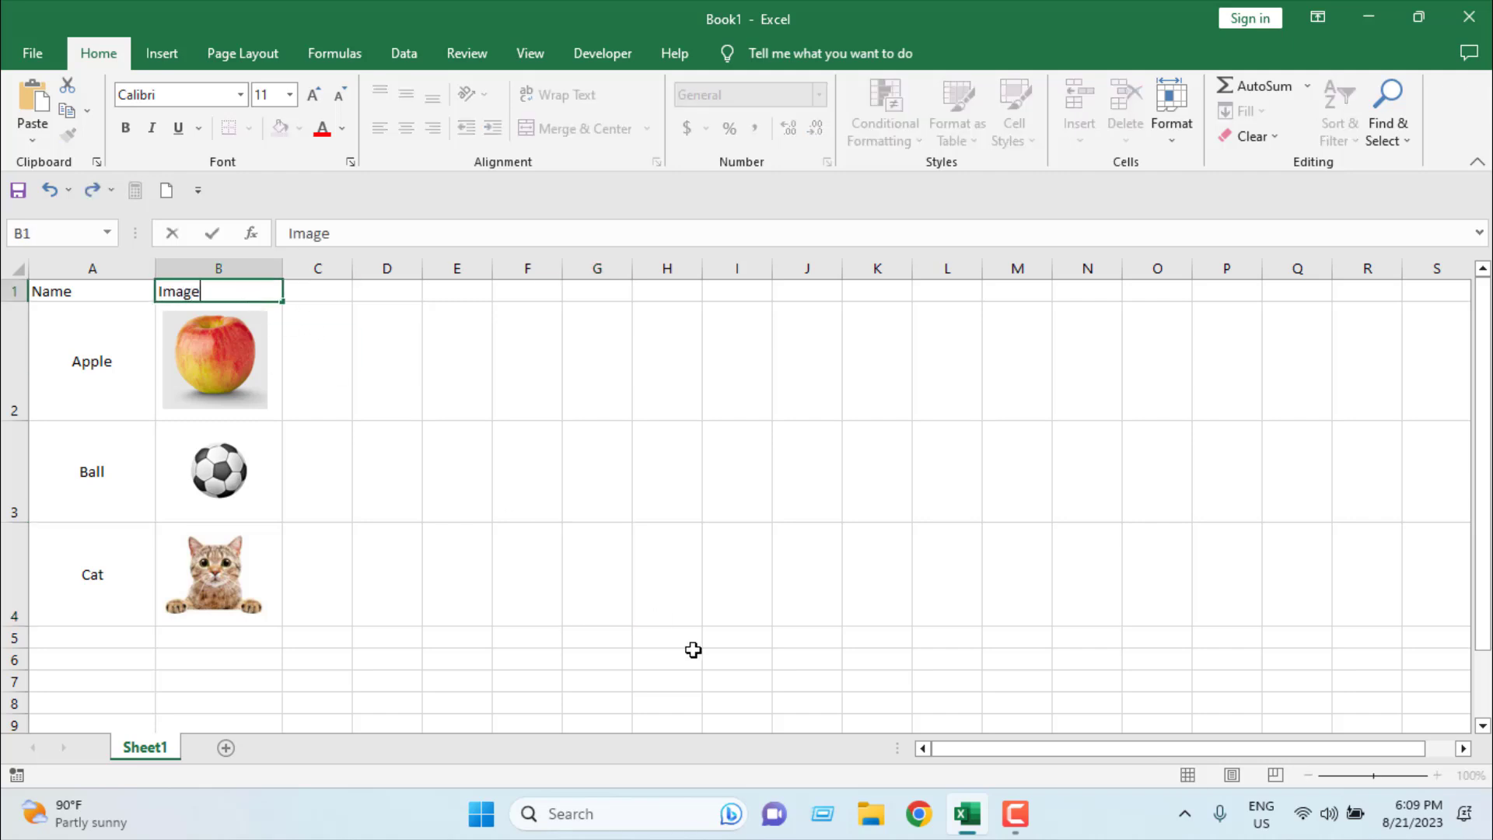
{"action": "left_click", "coordinate": [693, 650]}
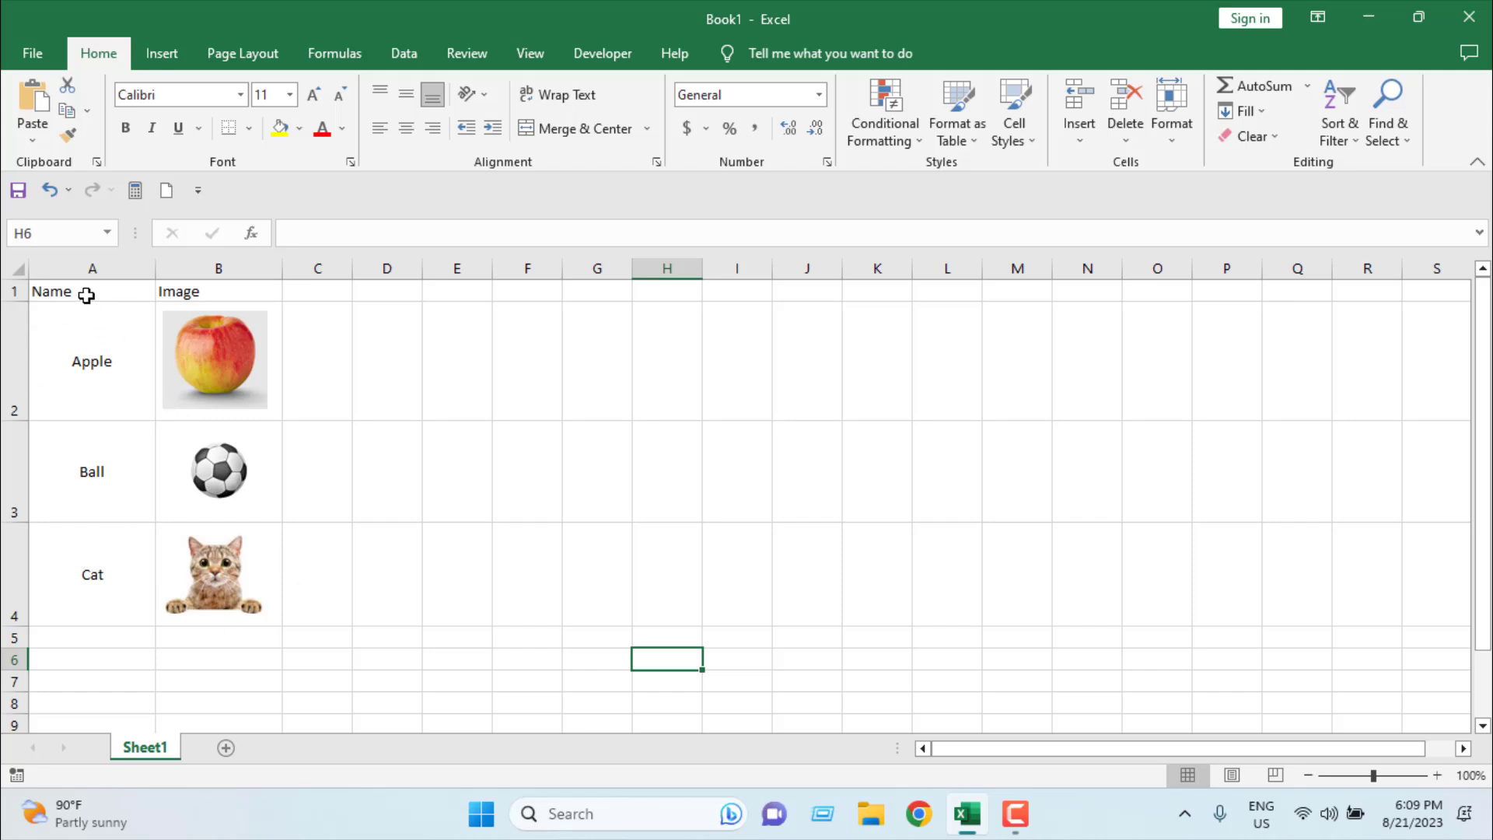
Turn on Data > Filter for the header cells A1:B1.
{"action": "left_click_drag", "start_coordinate": [86, 290], "coordinate": [161, 290]}
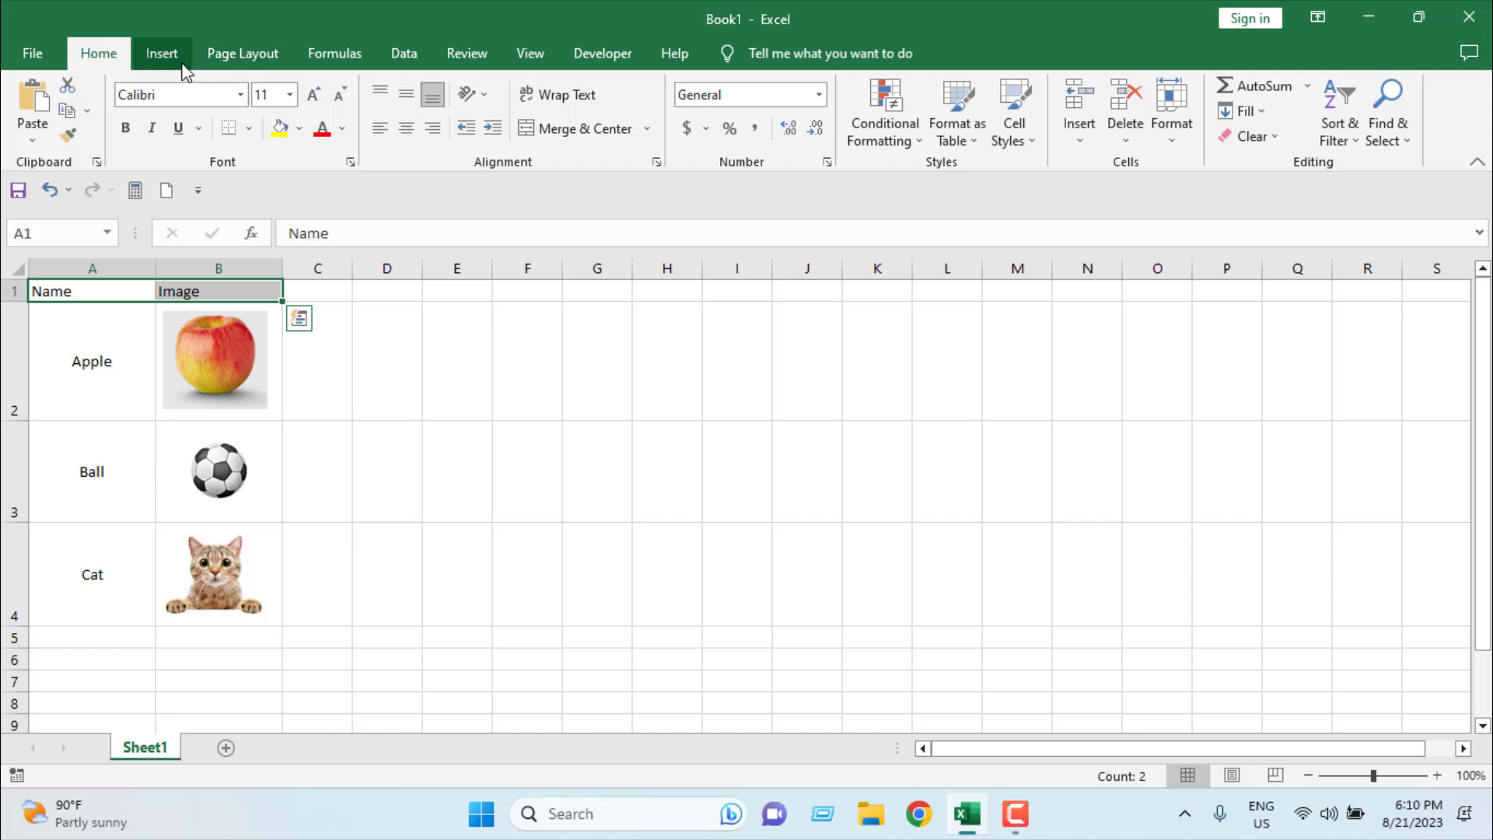
{"action": "left_click", "coordinate": [401, 55]}
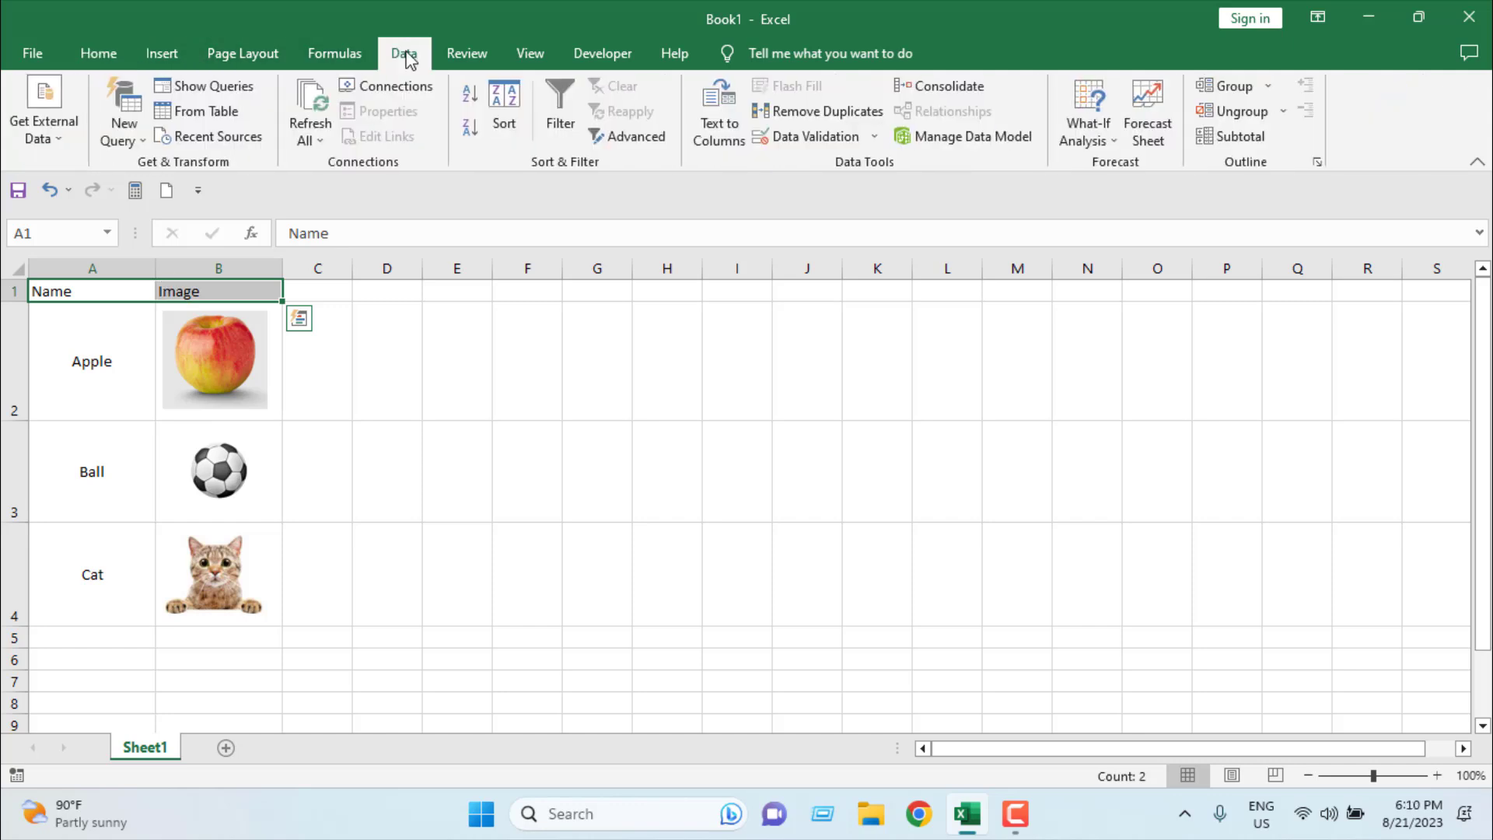
{"action": "left_click", "coordinate": [578, 108]}
{"action": "left_click", "coordinate": [657, 560]}
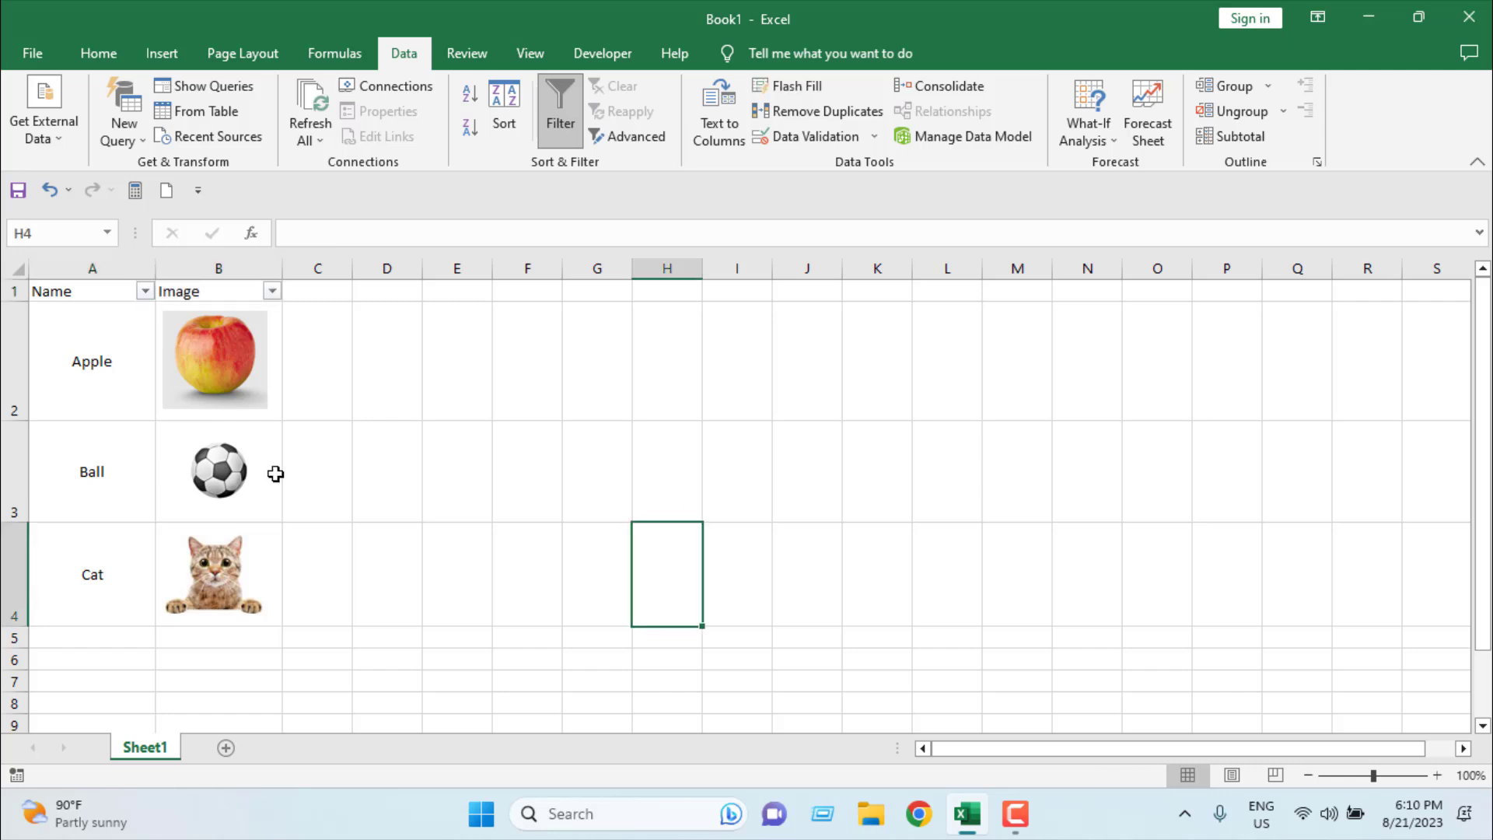
Filter Ball out of the Name column, then re-include it so all three rows show.
{"action": "left_click", "coordinate": [145, 292]}
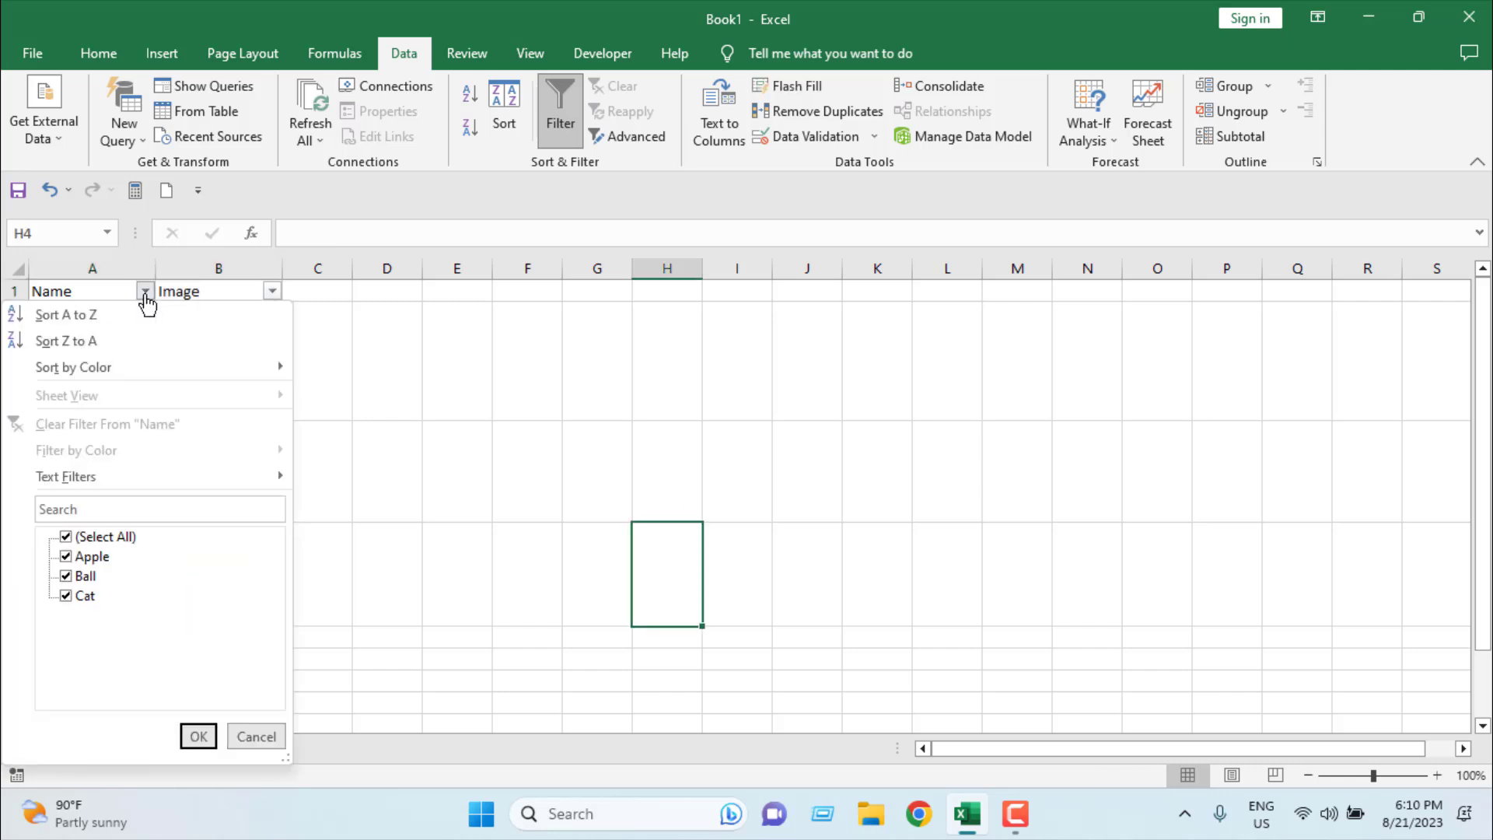
{"action": "left_click", "coordinate": [65, 576]}
{"action": "left_click", "coordinate": [197, 736]}
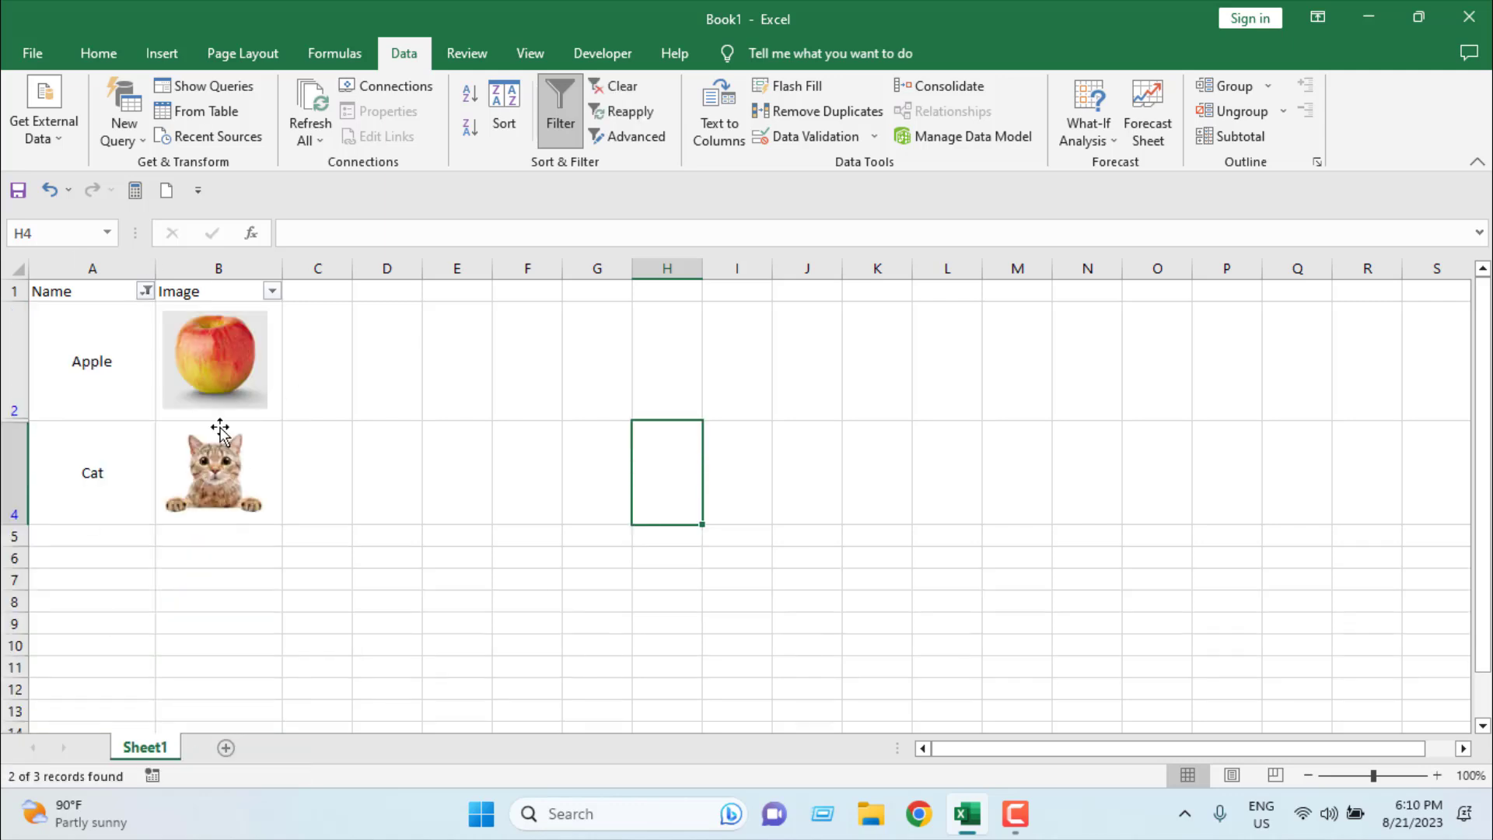
{"action": "left_click", "coordinate": [145, 291]}
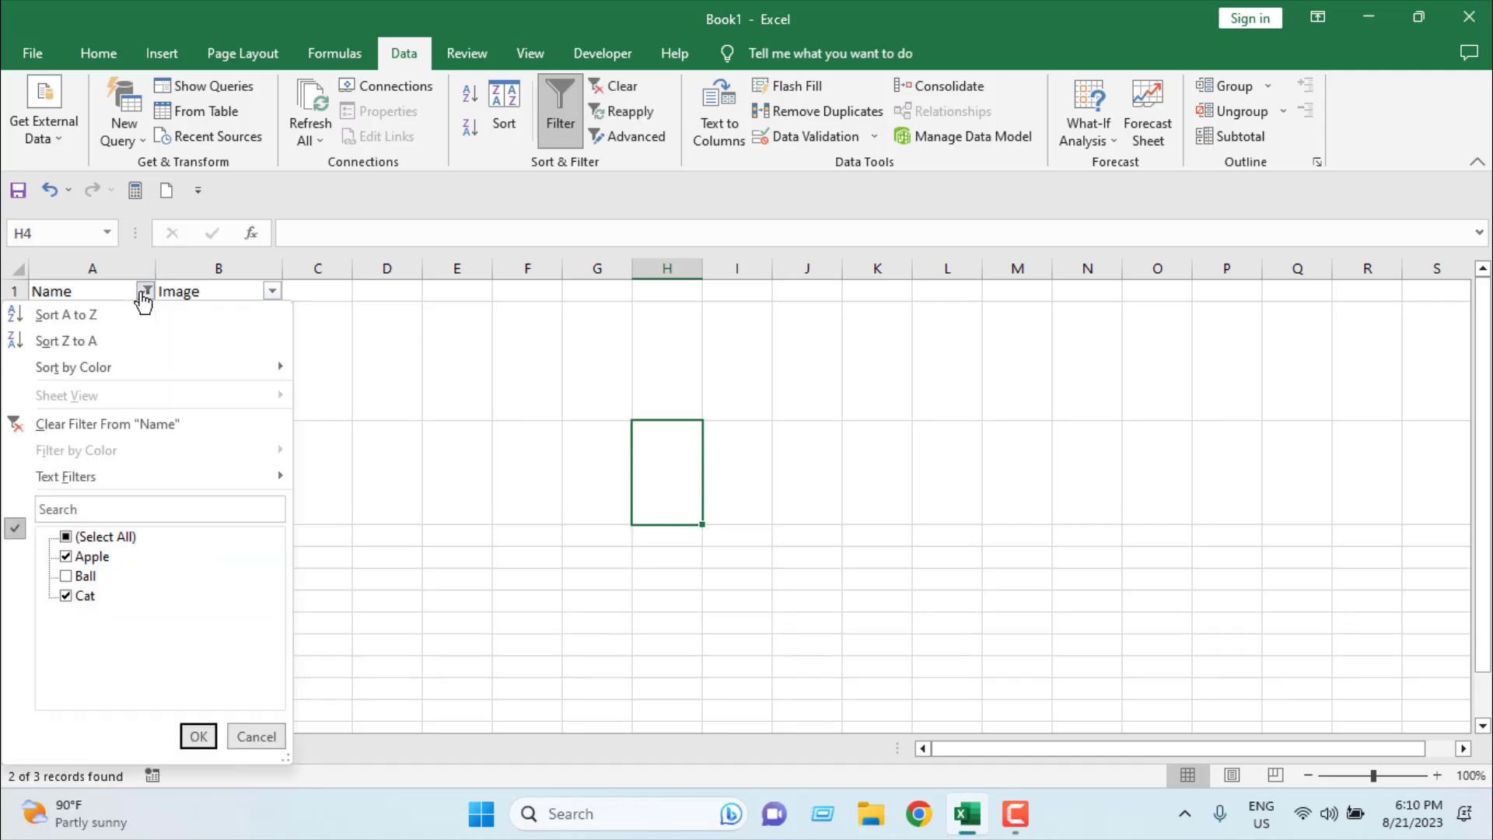
{"action": "left_click", "coordinate": [66, 576]}
{"action": "left_click", "coordinate": [198, 736]}
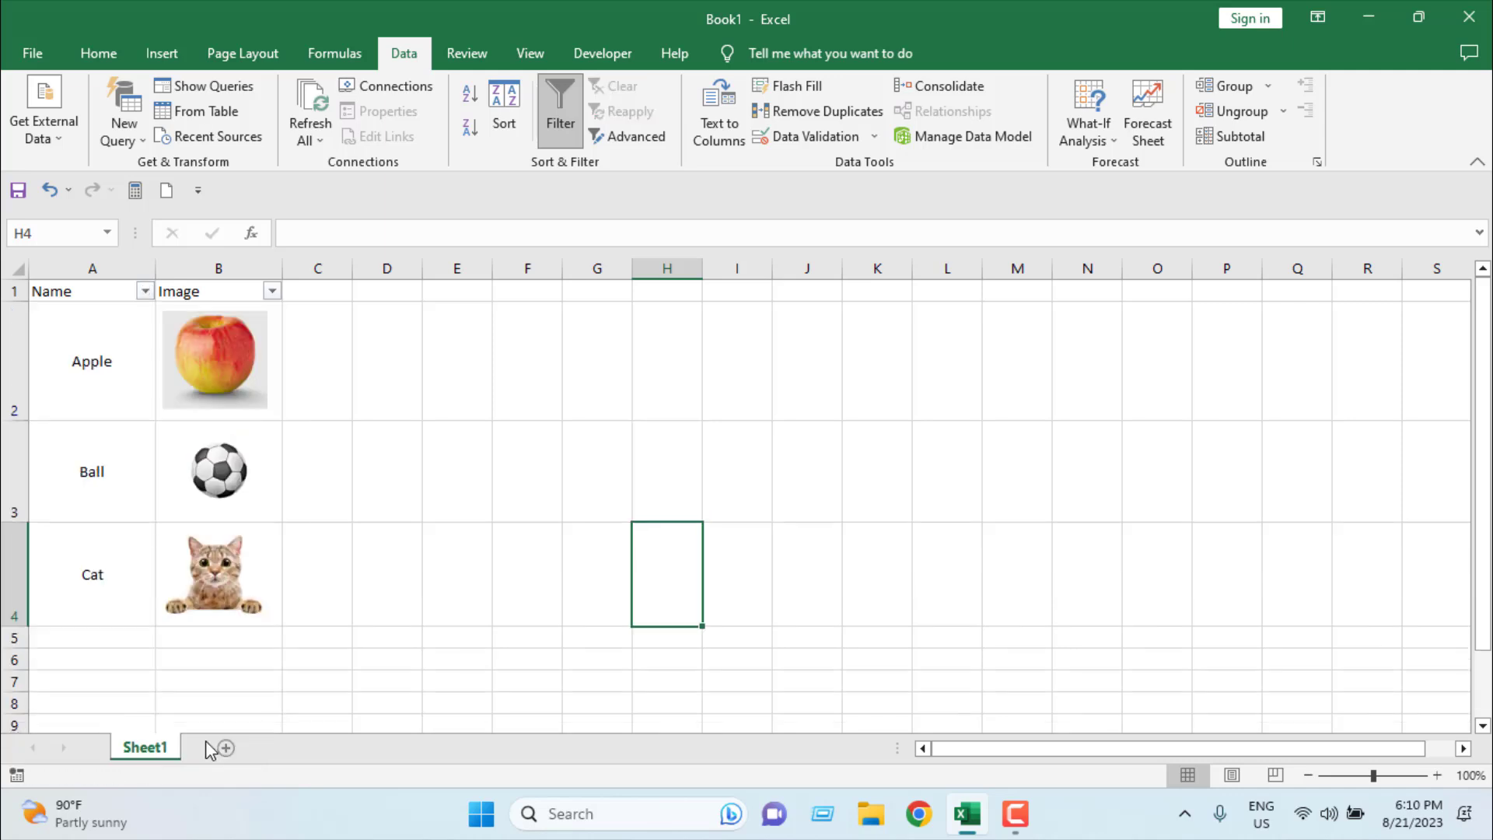
Sort the Name column A to Z, giving Apple, Ball, Cat with their pictures.
{"action": "left_click", "coordinate": [145, 292]}
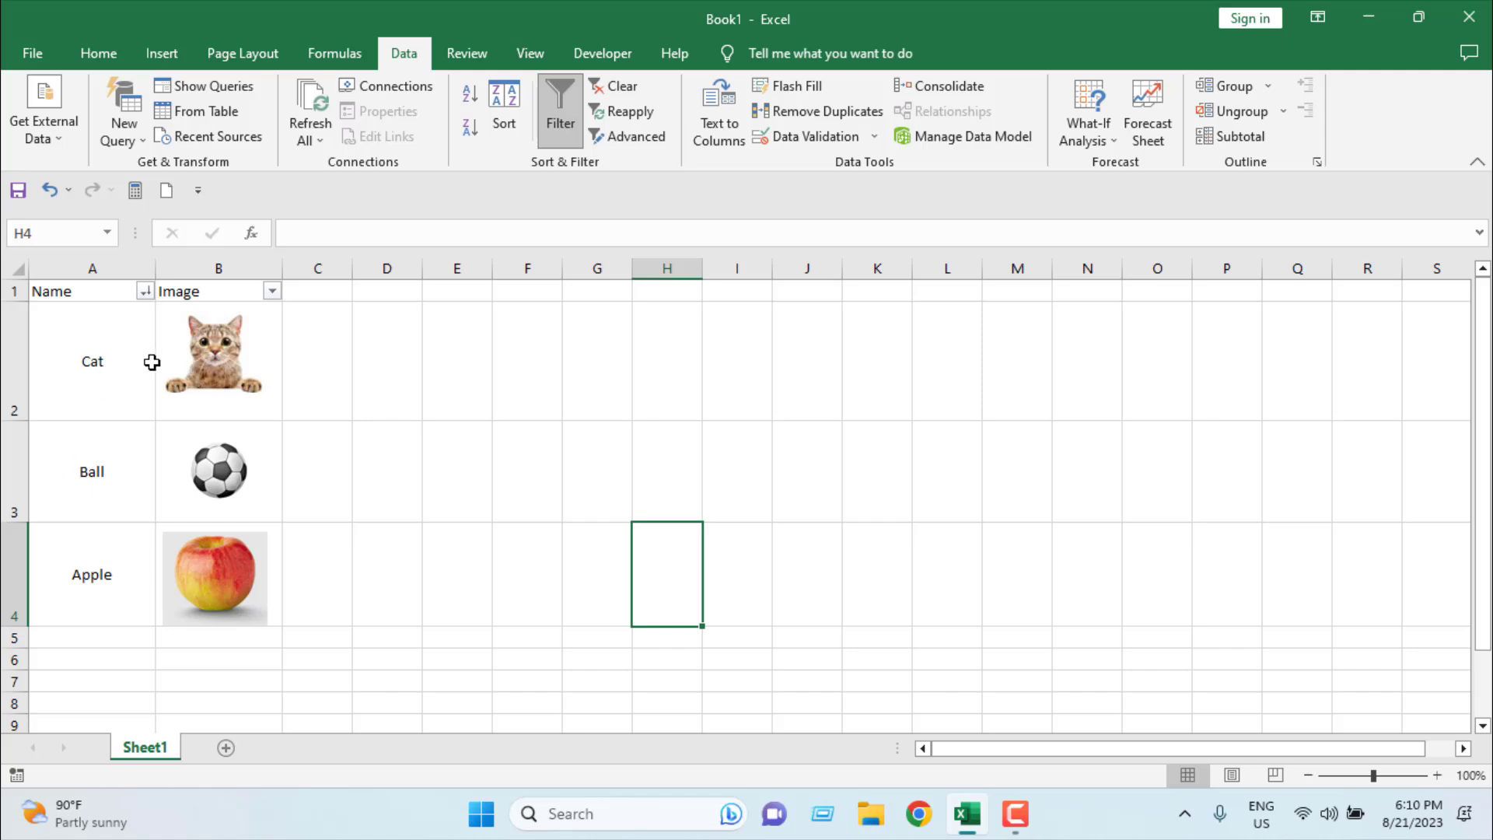
{"action": "left_click", "coordinate": [145, 291]}
{"action": "left_click", "coordinate": [123, 319]}
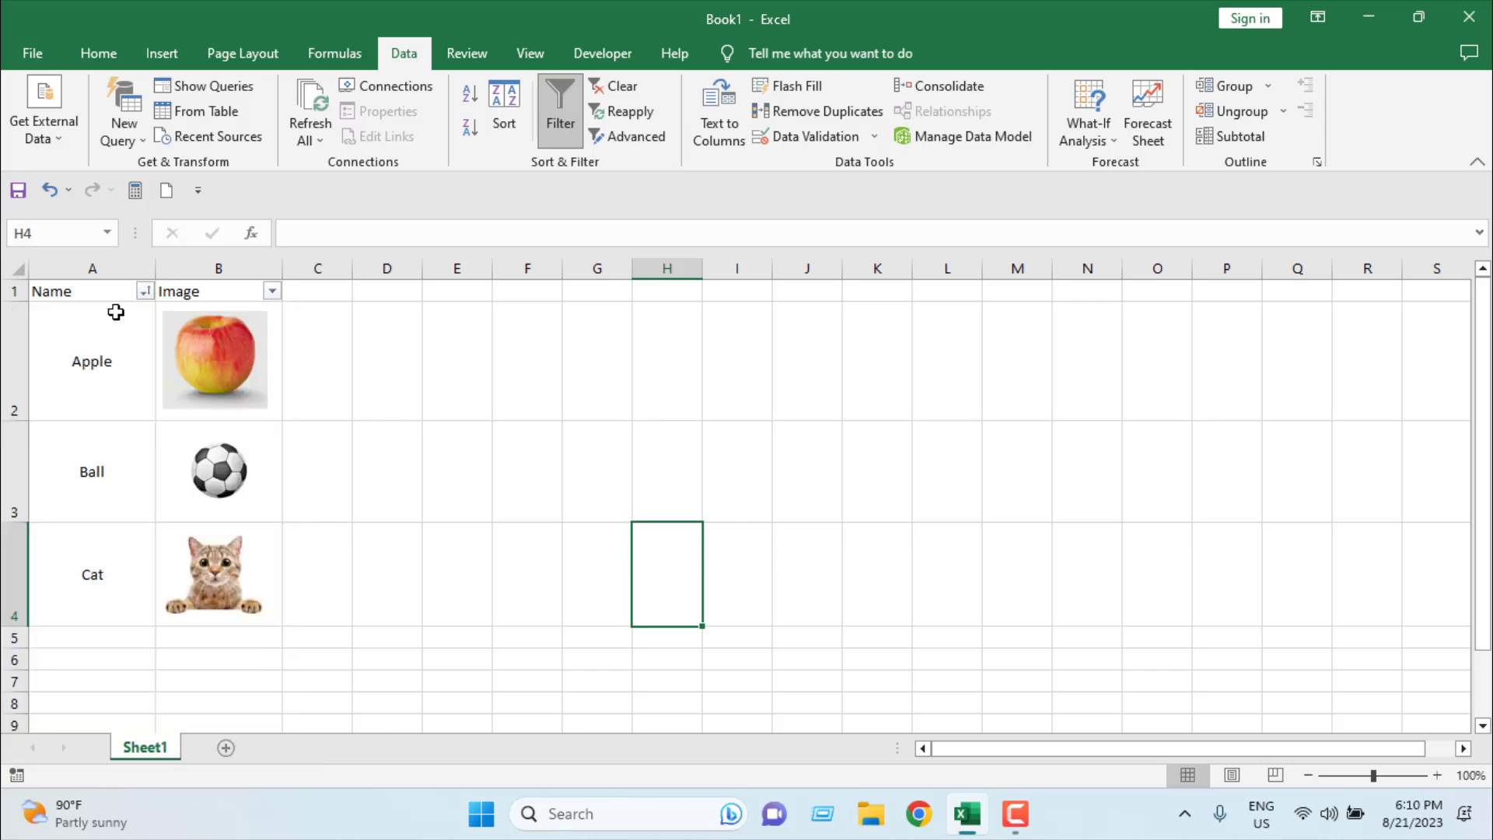
Nudge the apple picture toward the top-left corner of cell B2, keeping it in the Apple row.
{"action": "left_click", "coordinate": [391, 559]}
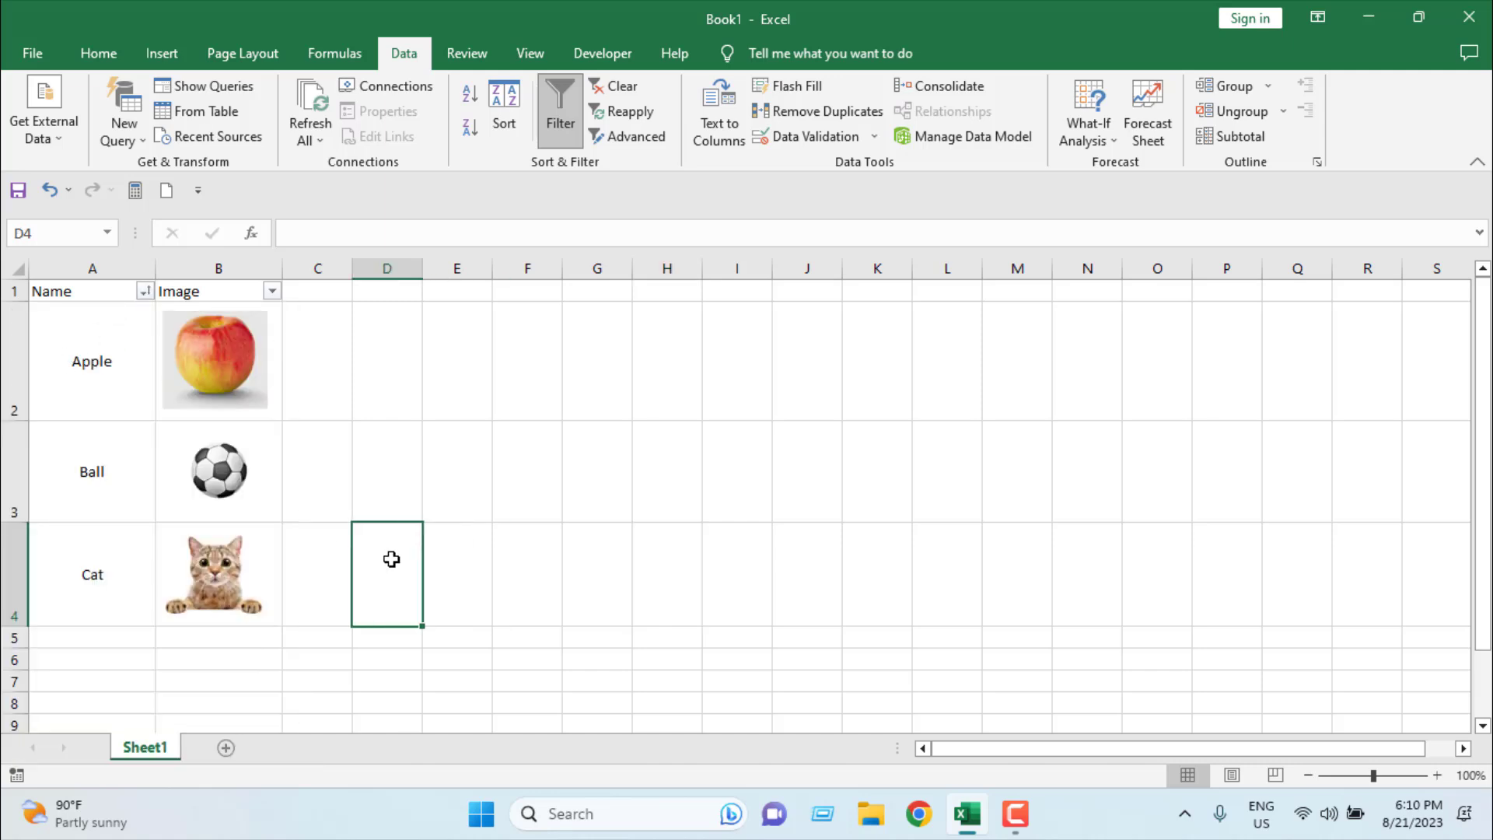
{"action": "left_click", "coordinate": [222, 376]}
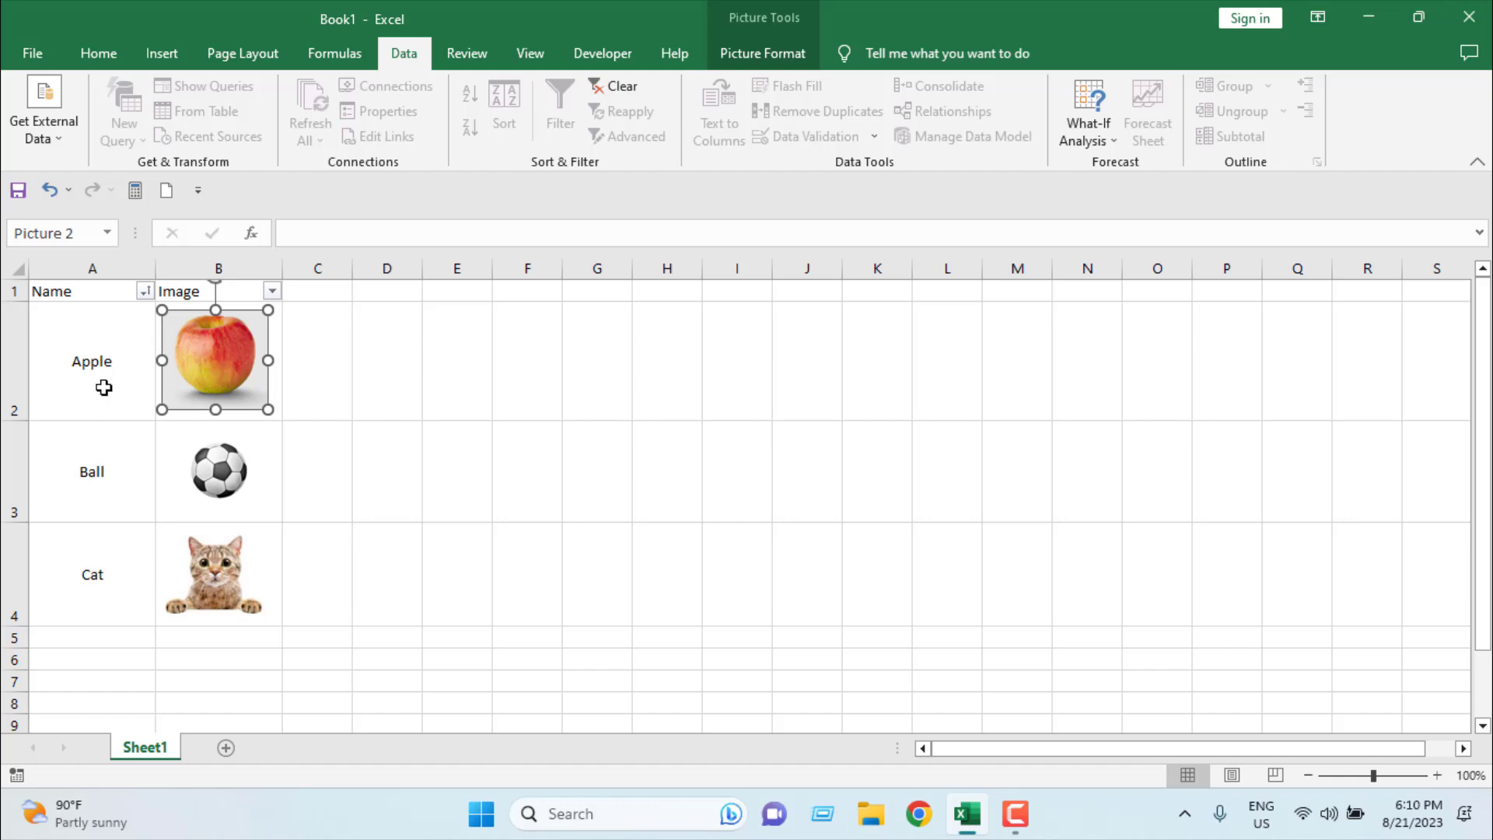
{"action": "left_click", "coordinate": [492, 528]}
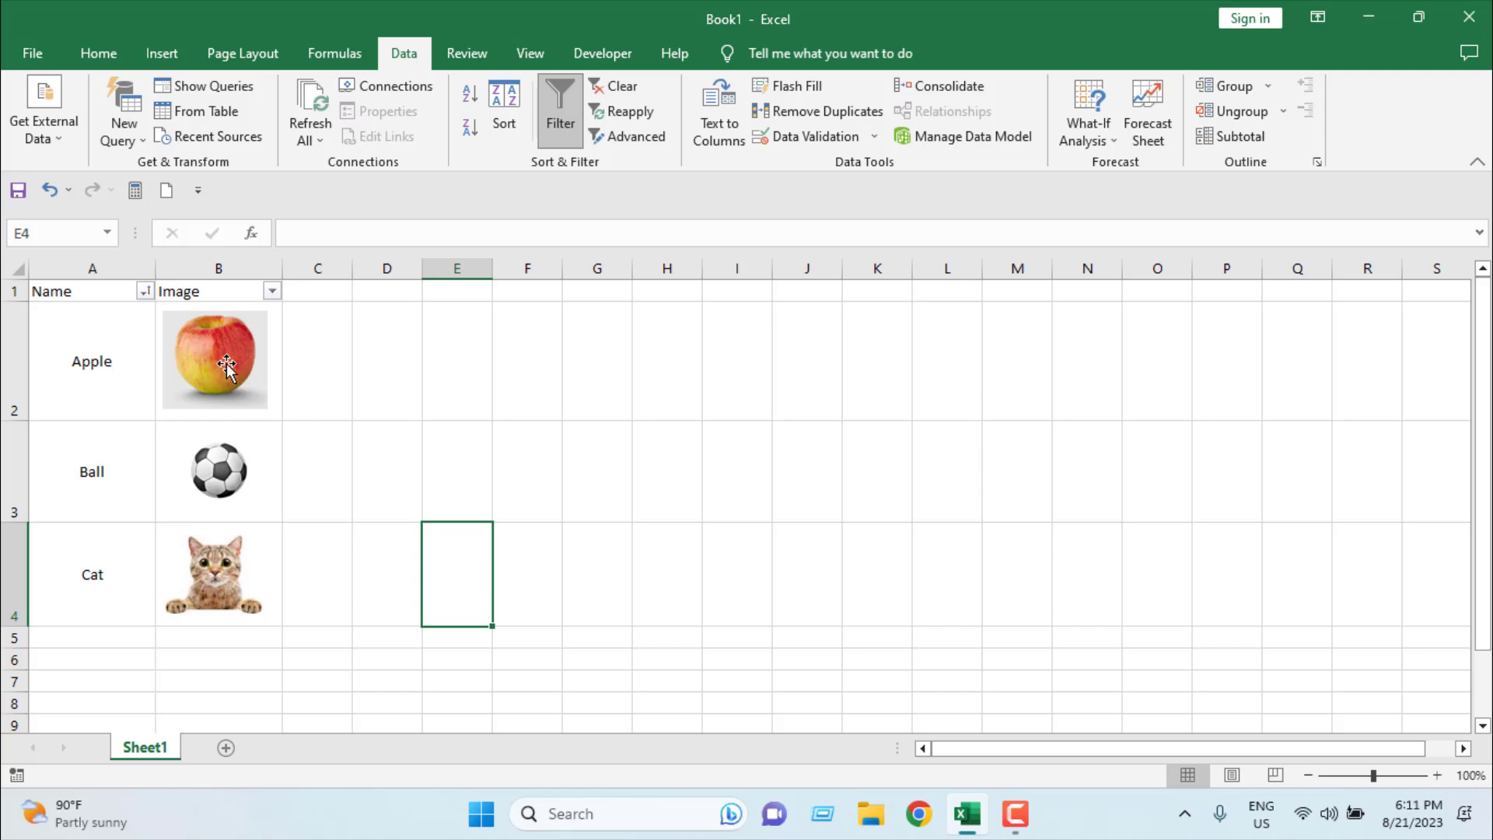
{"action": "left_click", "coordinate": [184, 375]}
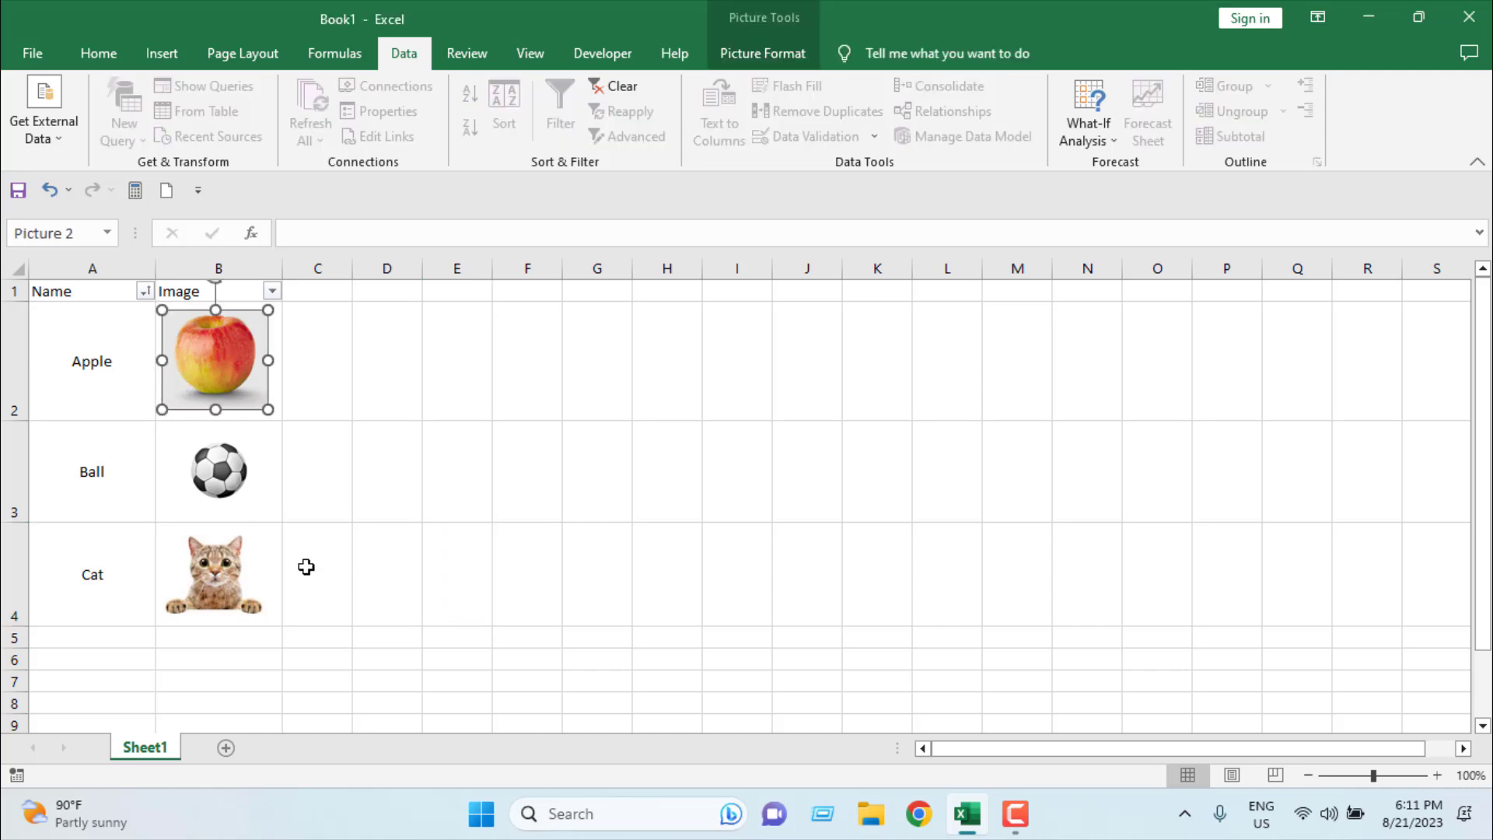
{"action": "left_click", "coordinate": [518, 583]}
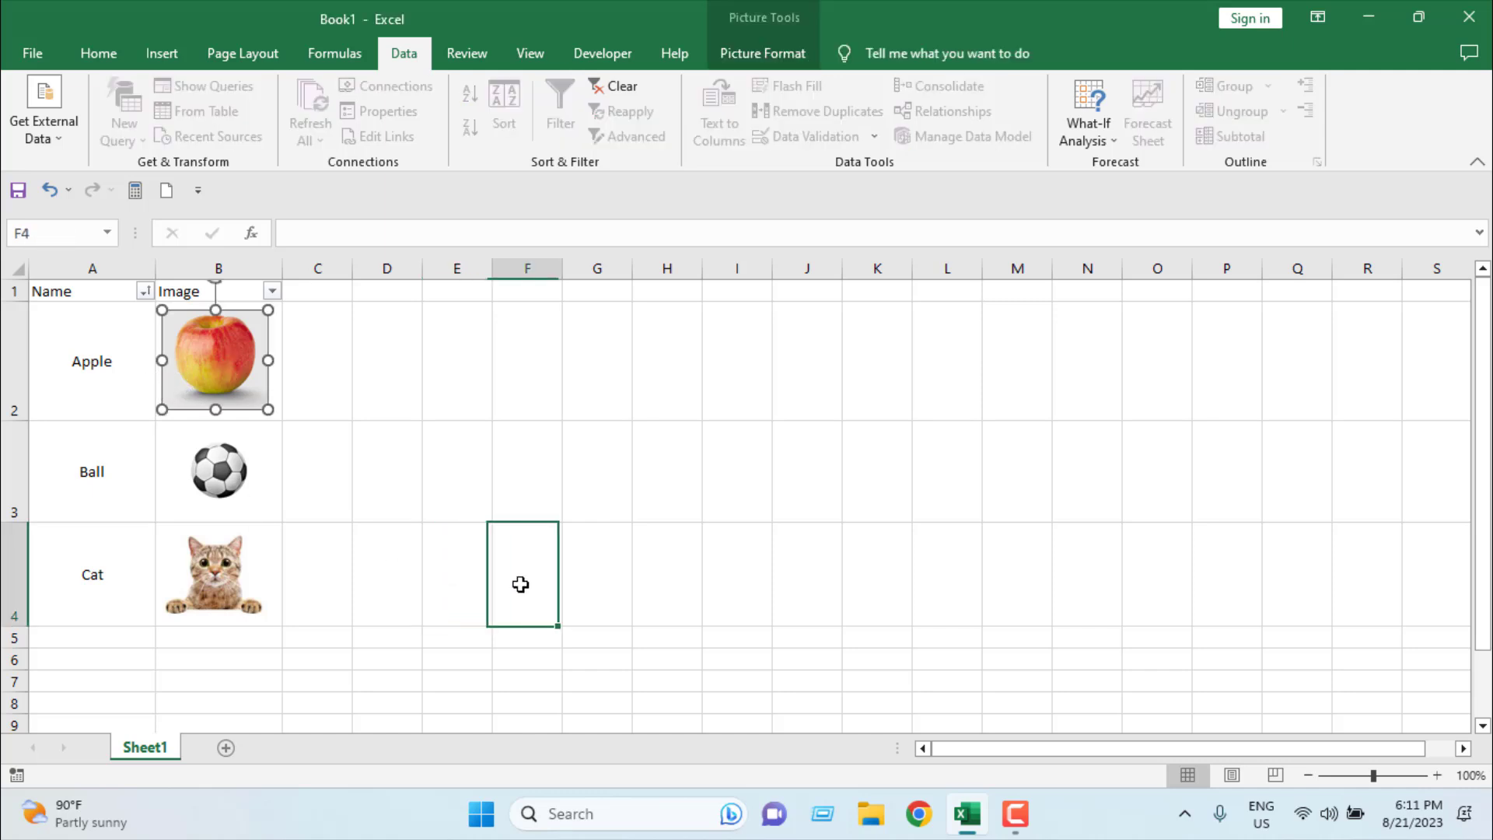
{"action": "double_click", "coordinate": [227, 376]}
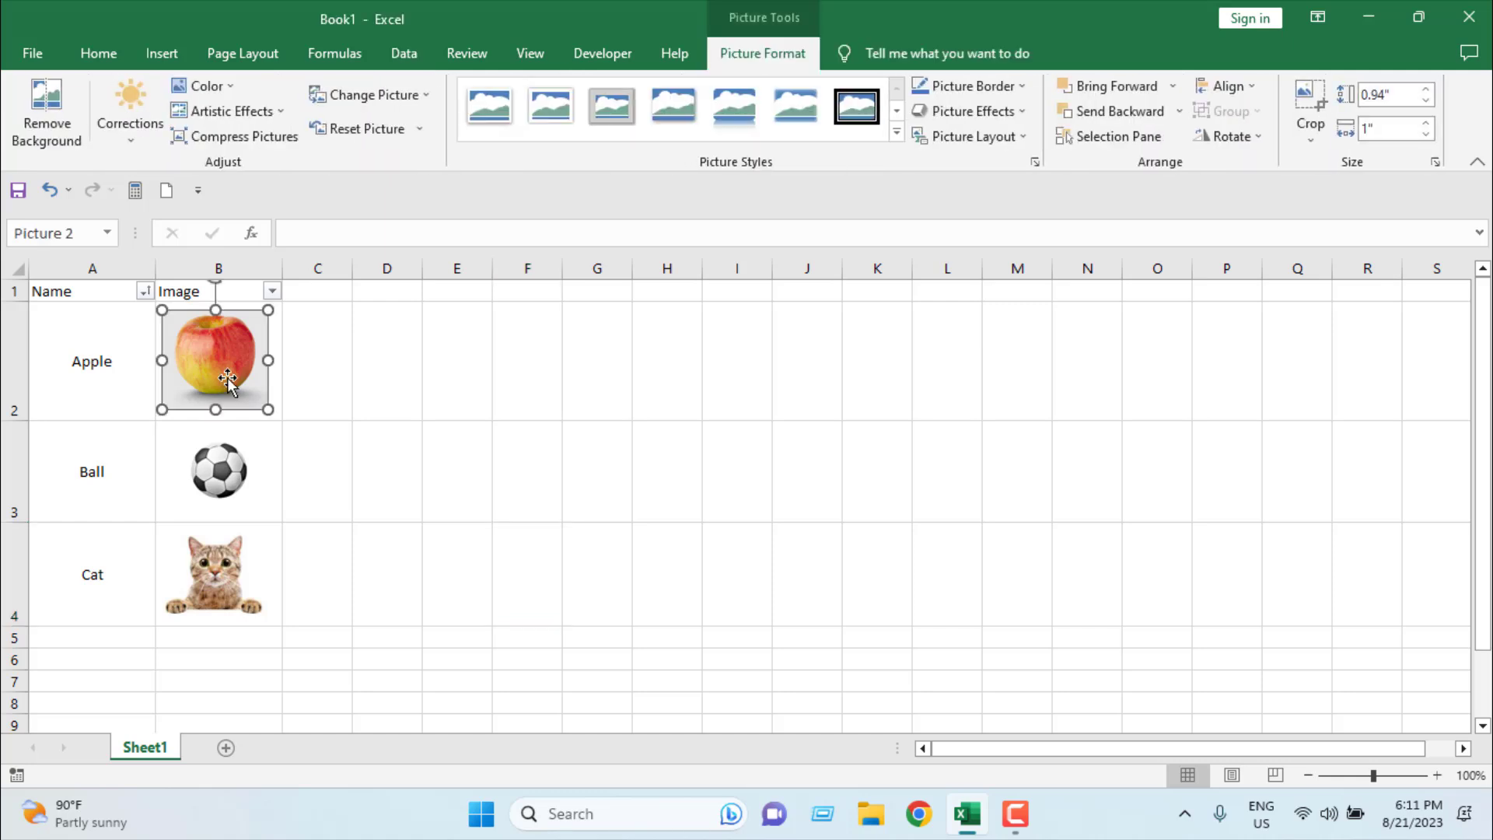
{"action": "left_click_drag", "start_coordinate": [227, 377], "coordinate": [189, 342]}
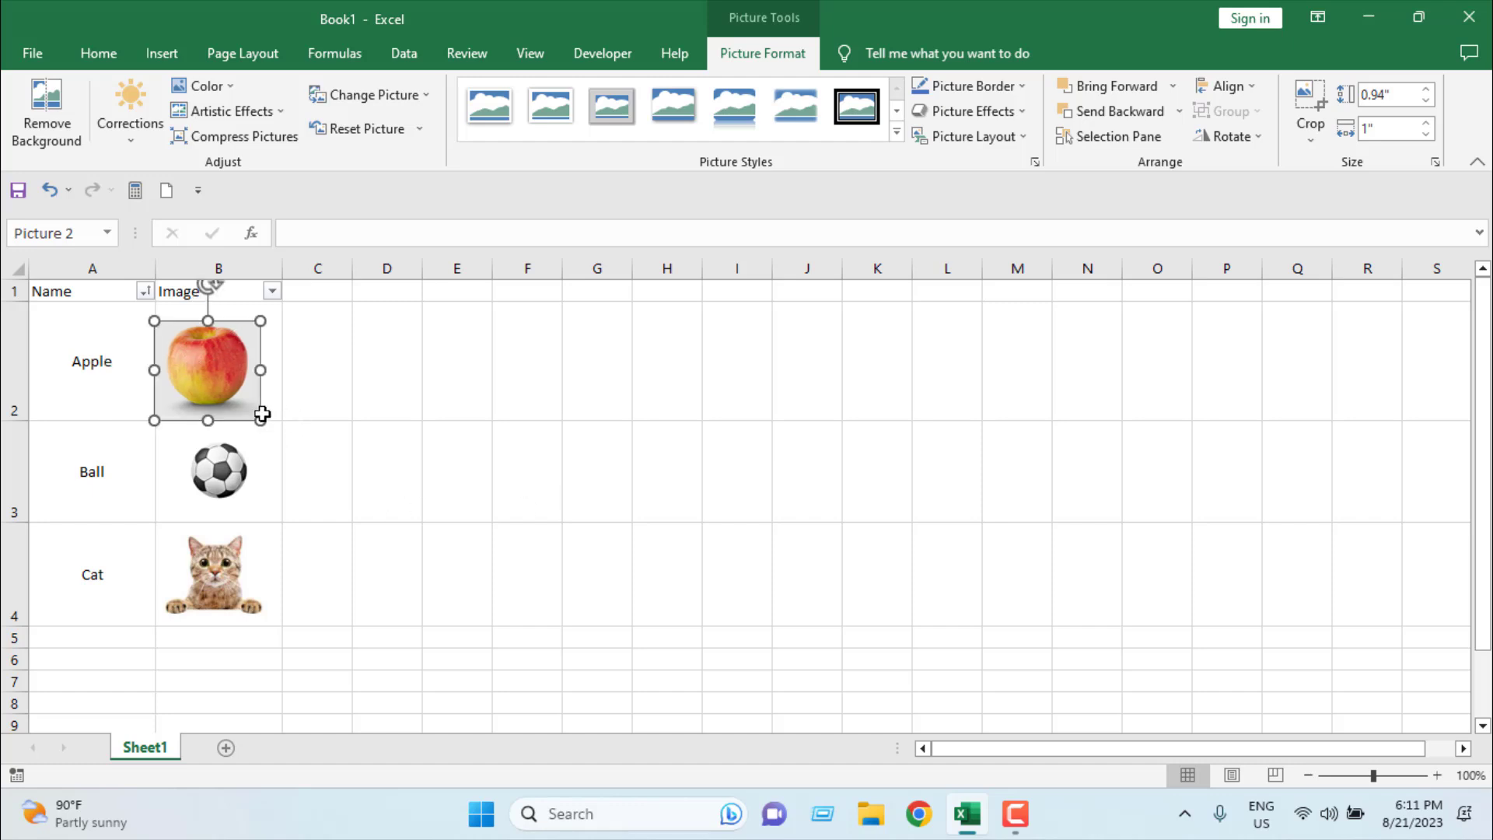
{"action": "left_click", "coordinate": [496, 553]}
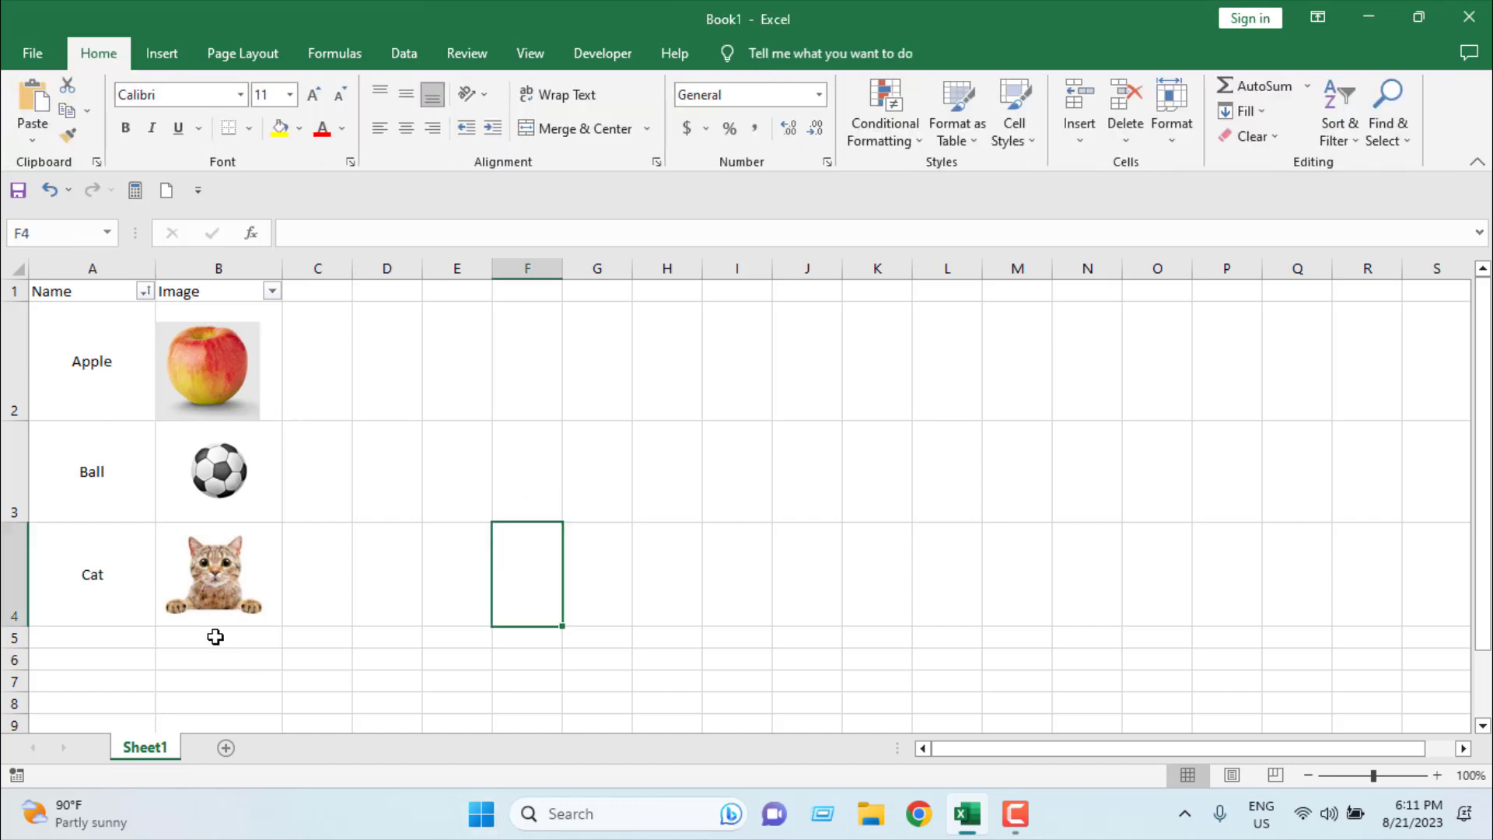
{"action": "left_click", "coordinate": [145, 291]}
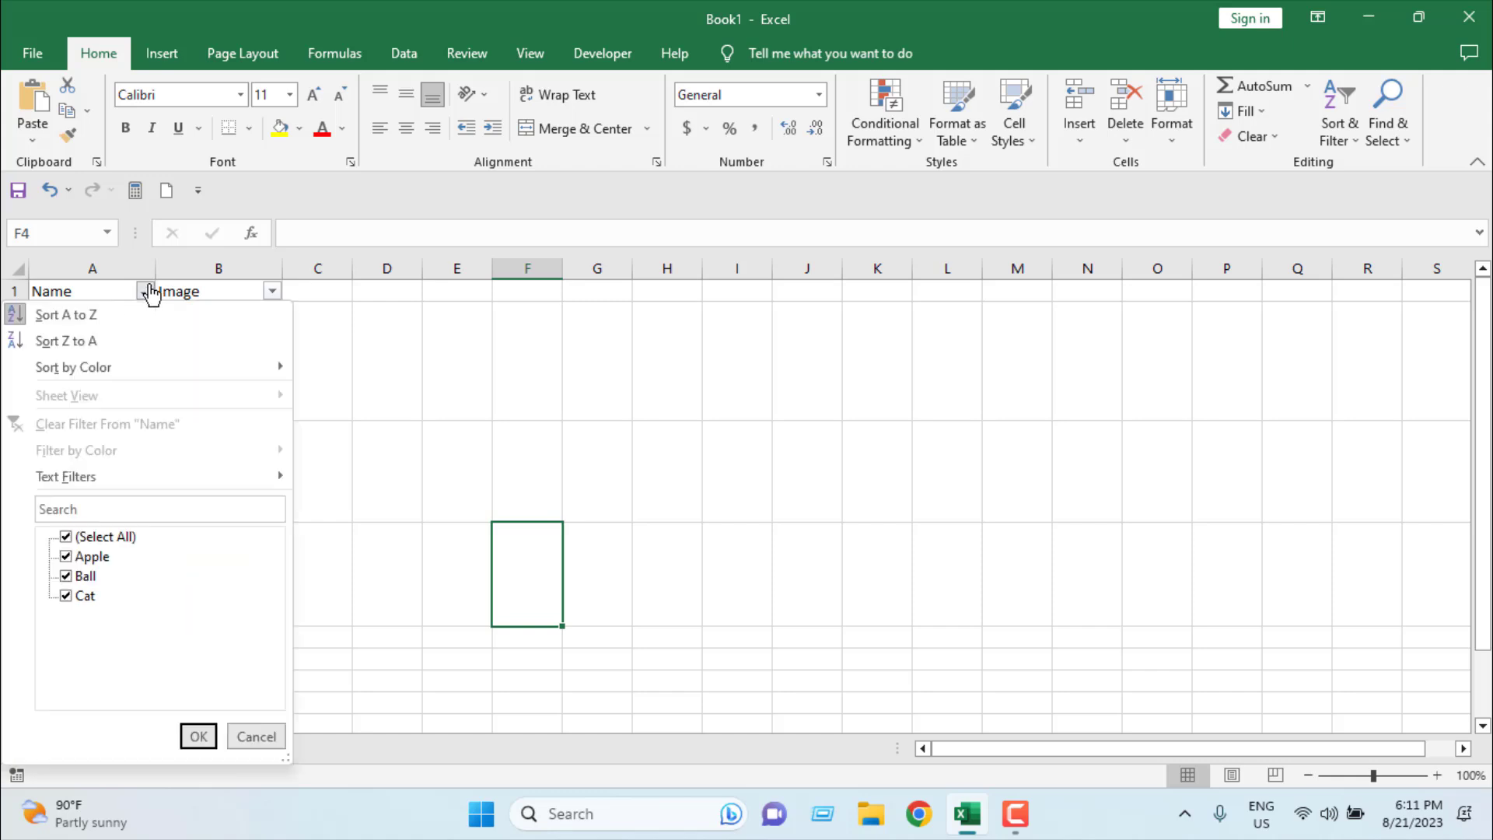
{"action": "left_click", "coordinate": [108, 343]}
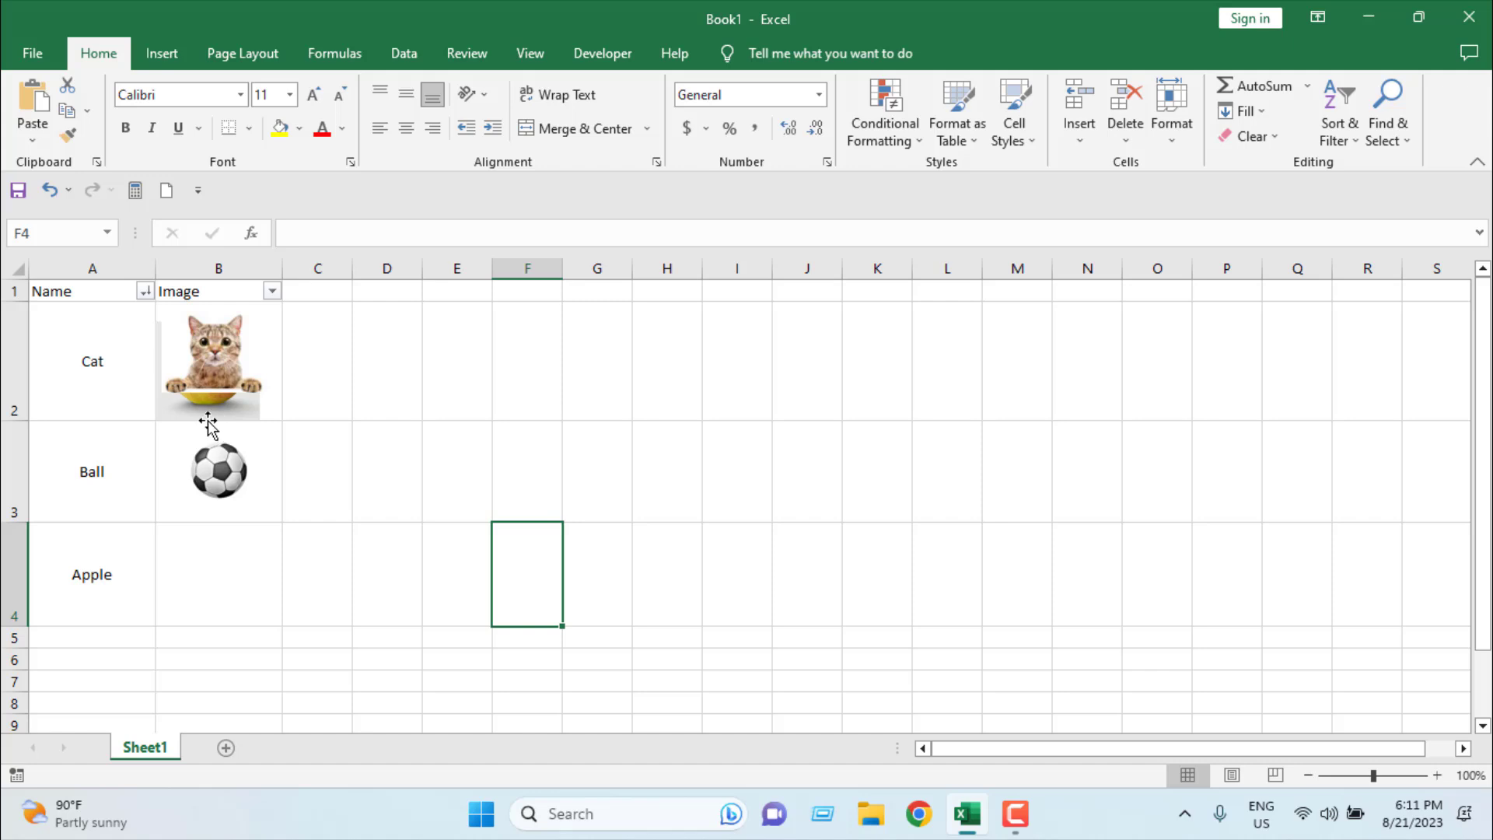
{"action": "key", "text": "ctrl+z"}
{"action": "left_click", "coordinate": [381, 433]}
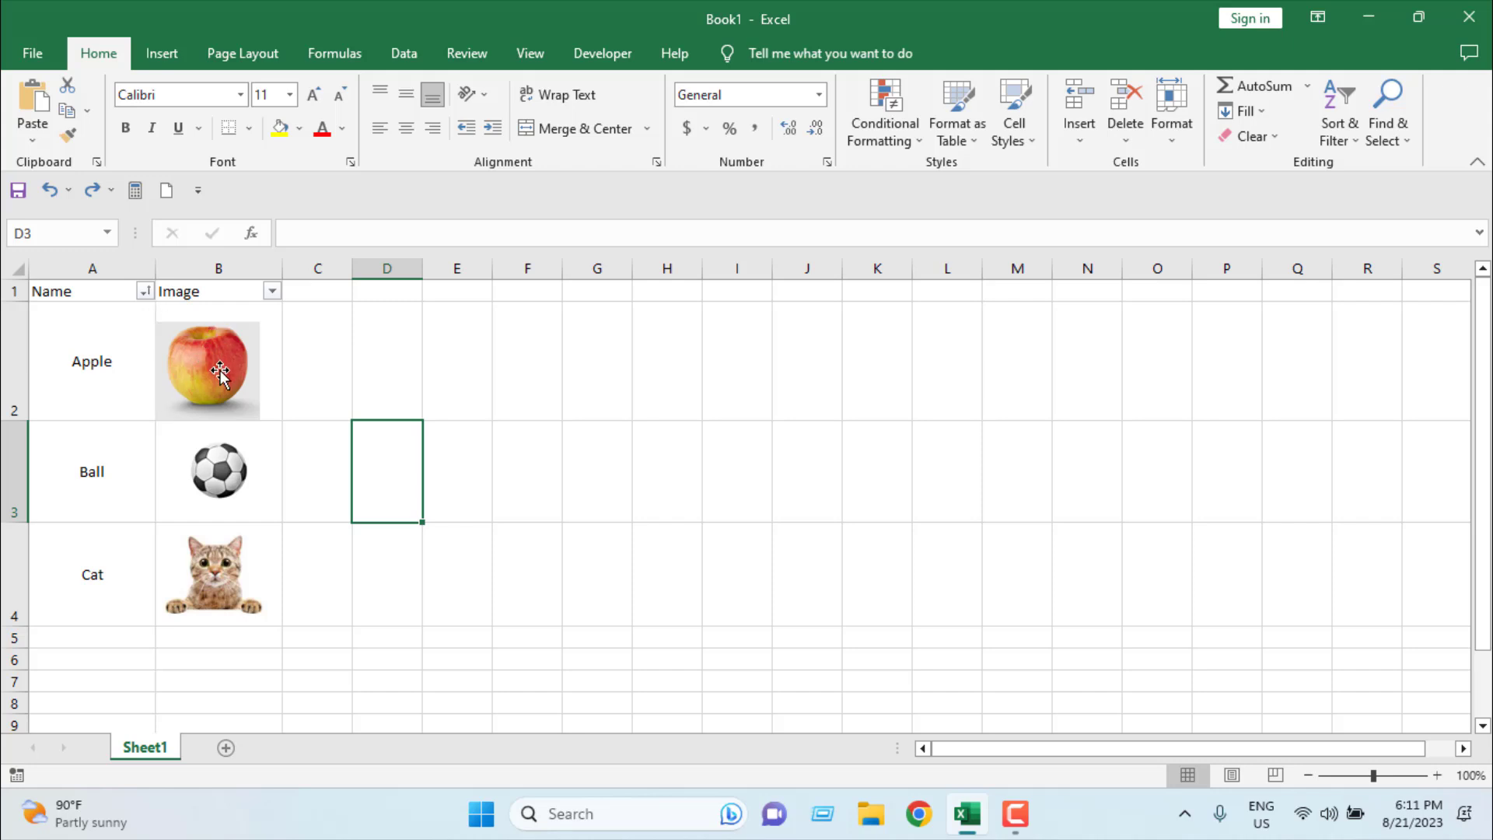
Shift the apple picture a few pixels up and right inside cell B2, beside Apple.
{"action": "left_click_drag", "start_coordinate": [220, 372], "coordinate": [227, 353]}
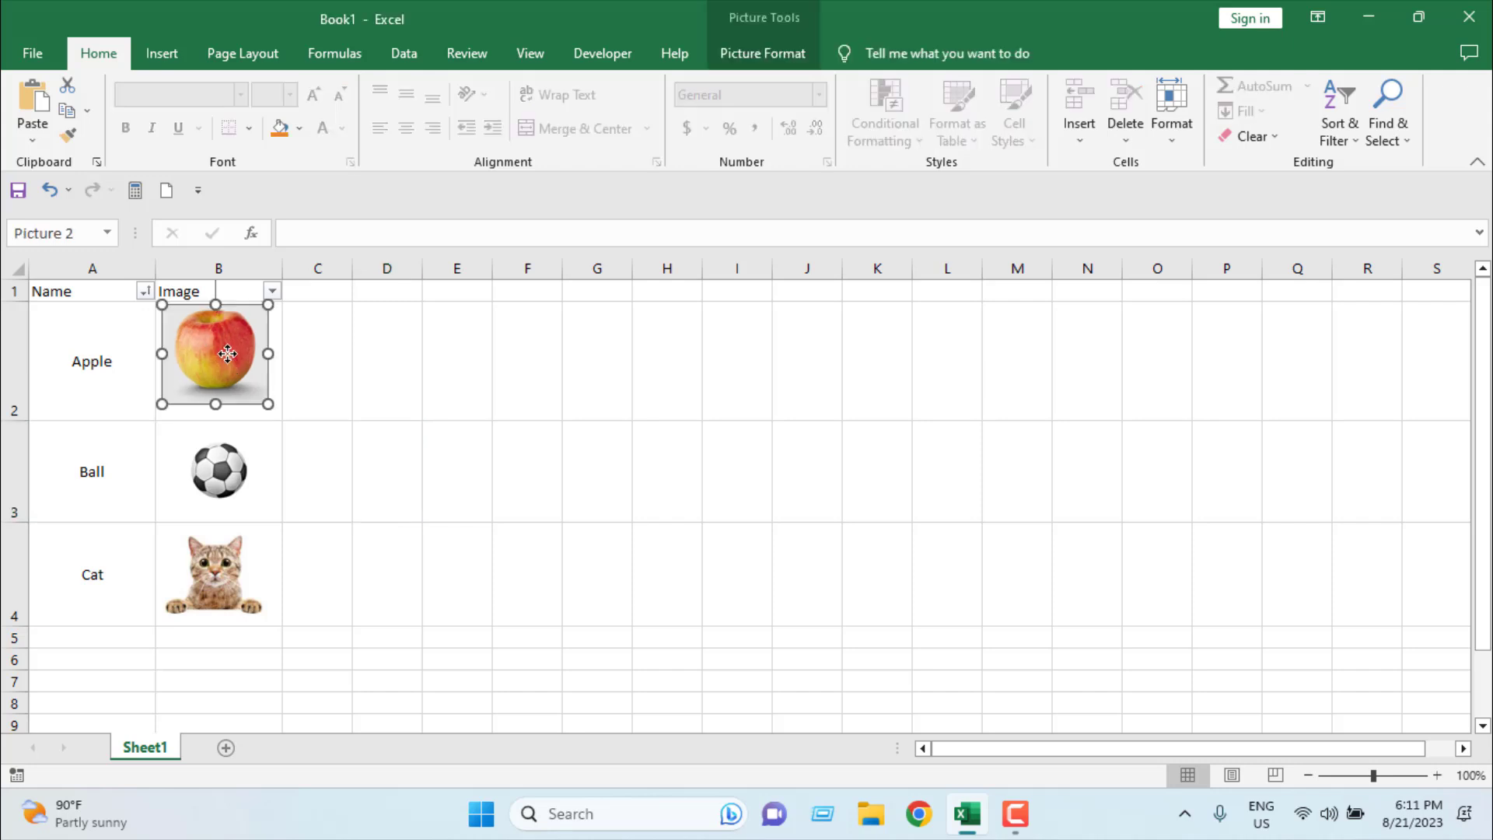